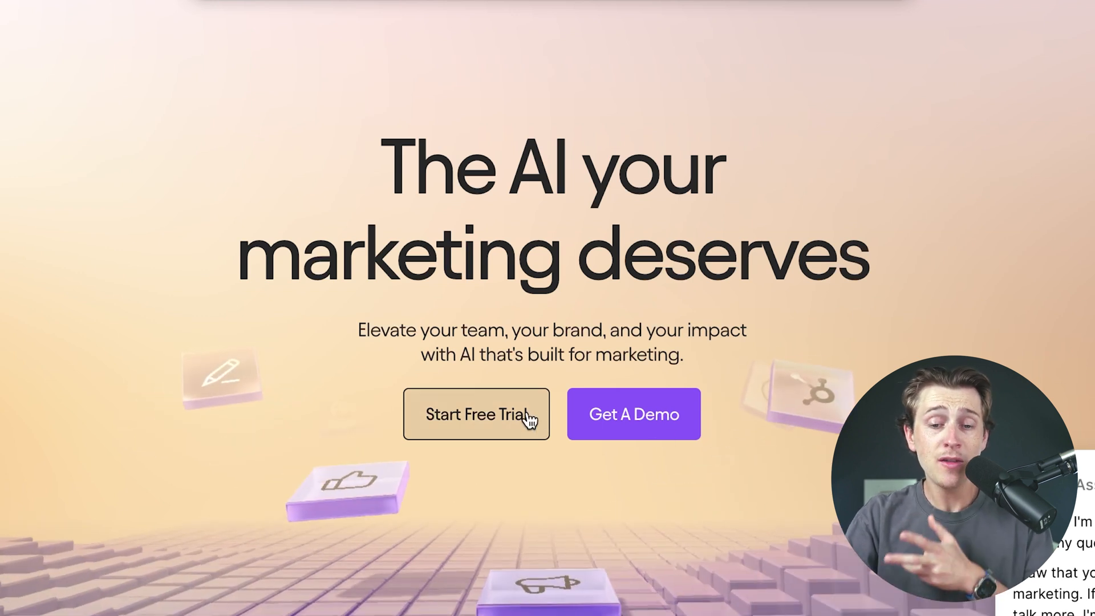
Step: Start the free trial to begin creating a Jasper account
left_click(527, 412)
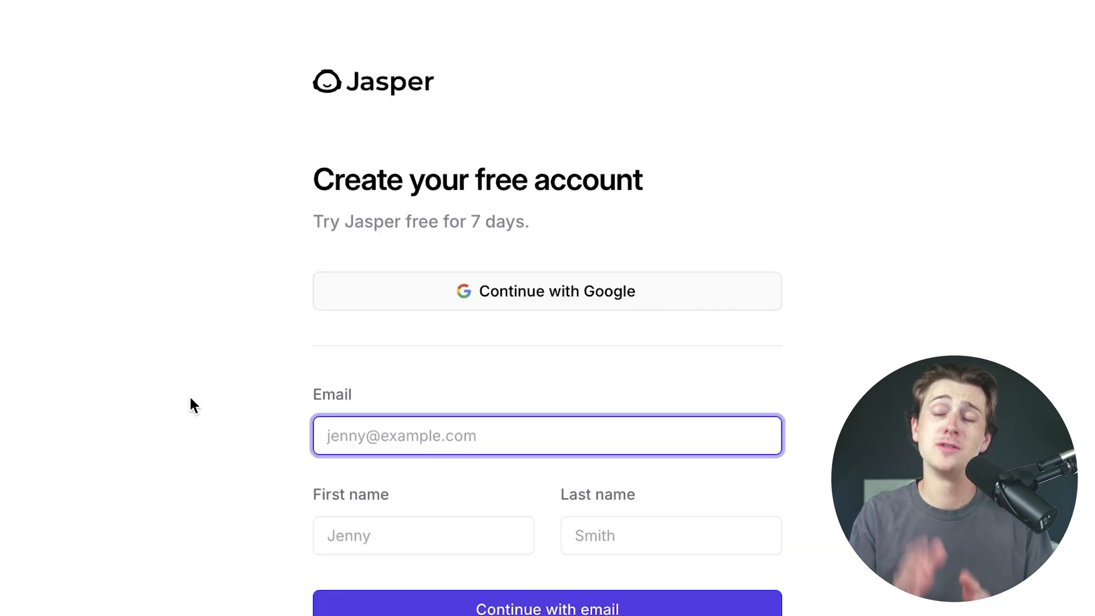
scroll(189, 394, "down", 3)
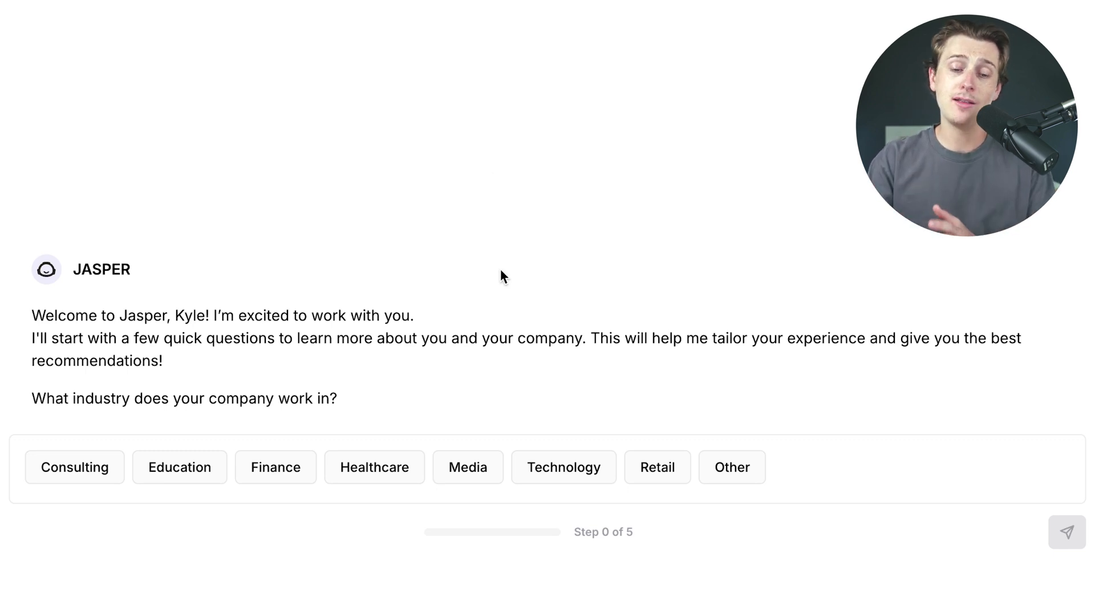
Step: Answer onboarding with Technology industry, 200 and below employees, and Marketing work
left_click(564, 467)
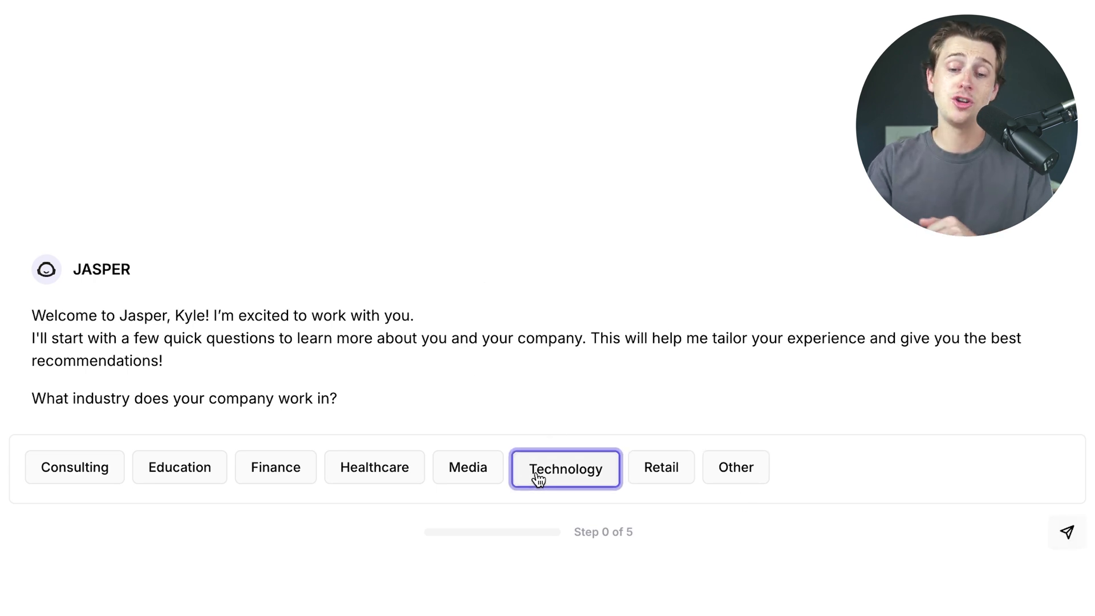
left_click(1066, 532)
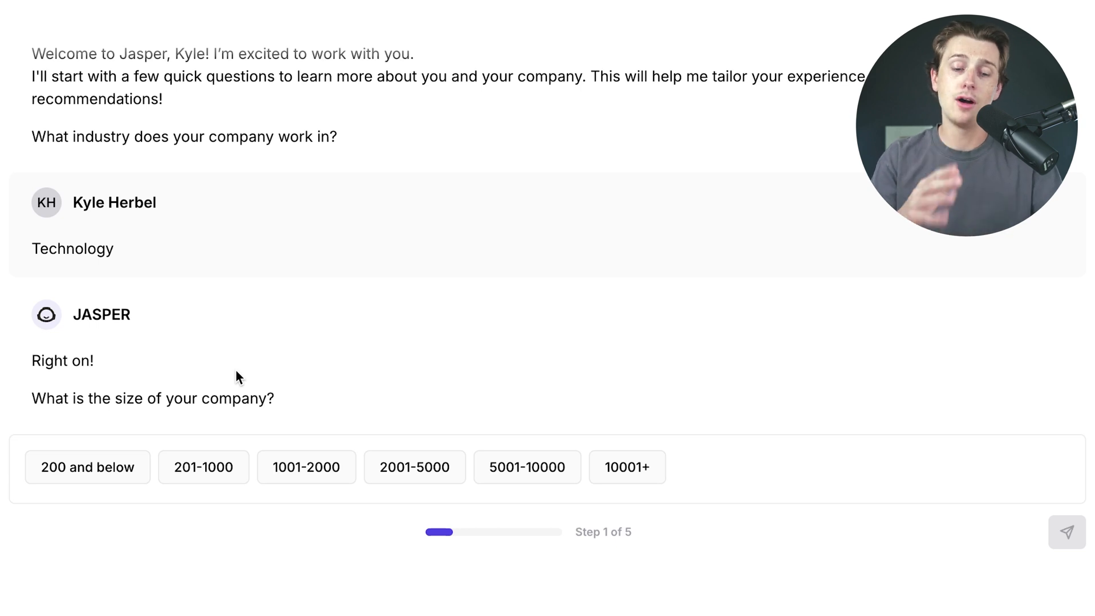
left_click(105, 469)
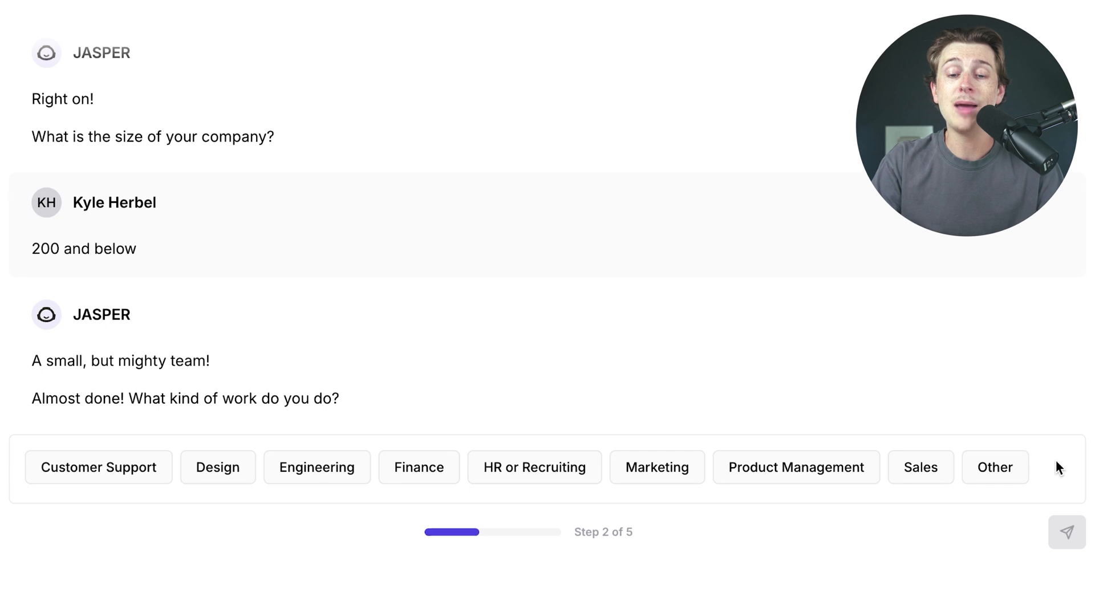
left_click(659, 468)
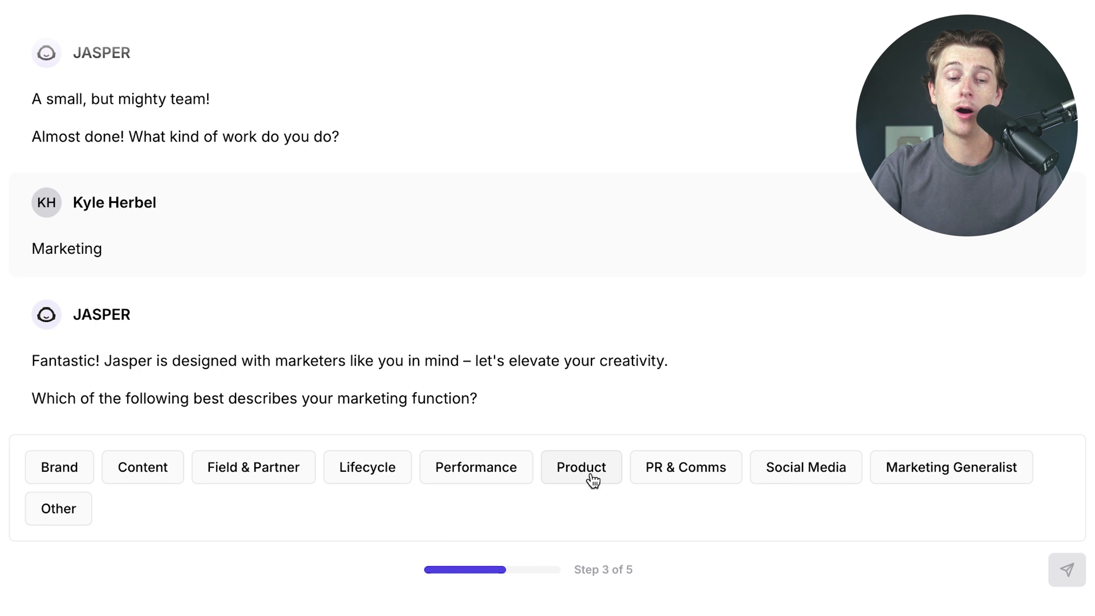
Step: Choose Social Media, name the workspace Test 1, and submit the brand web address
left_click(824, 479)
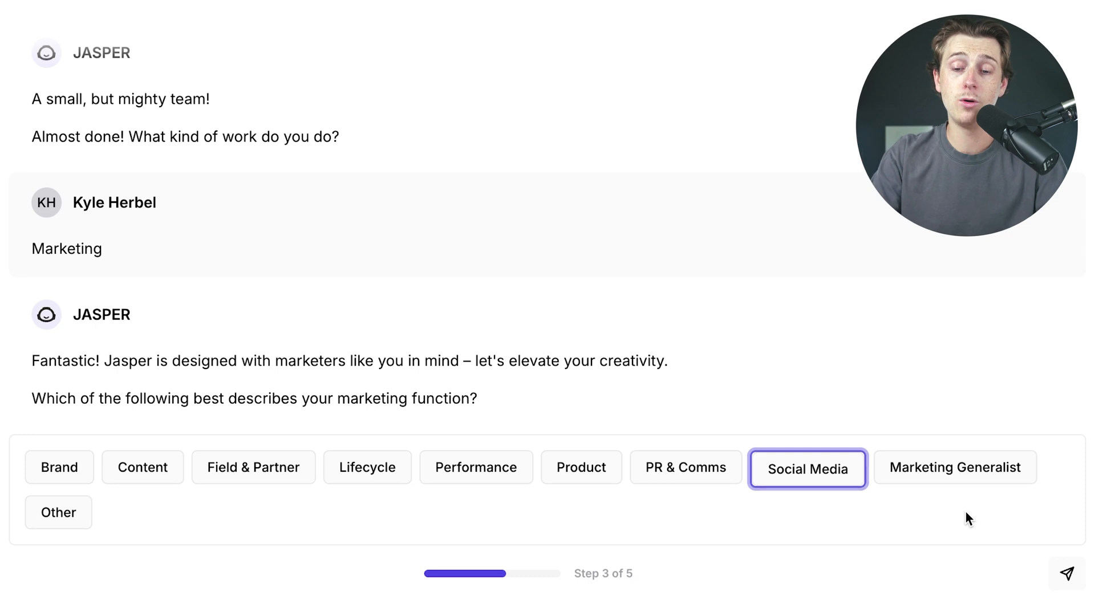
key("Return")
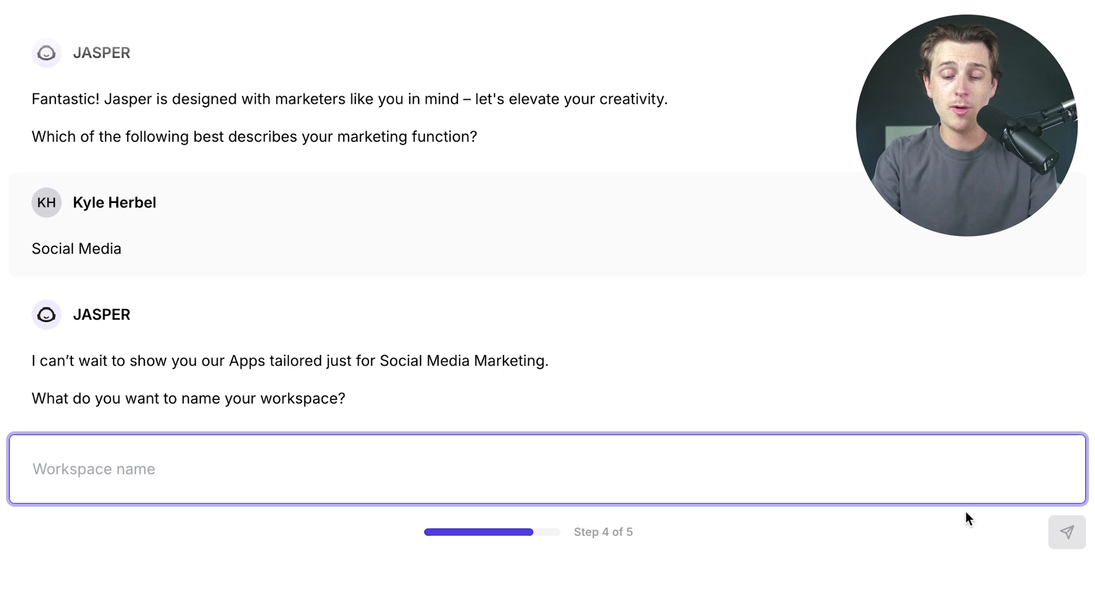
type("Test 1")
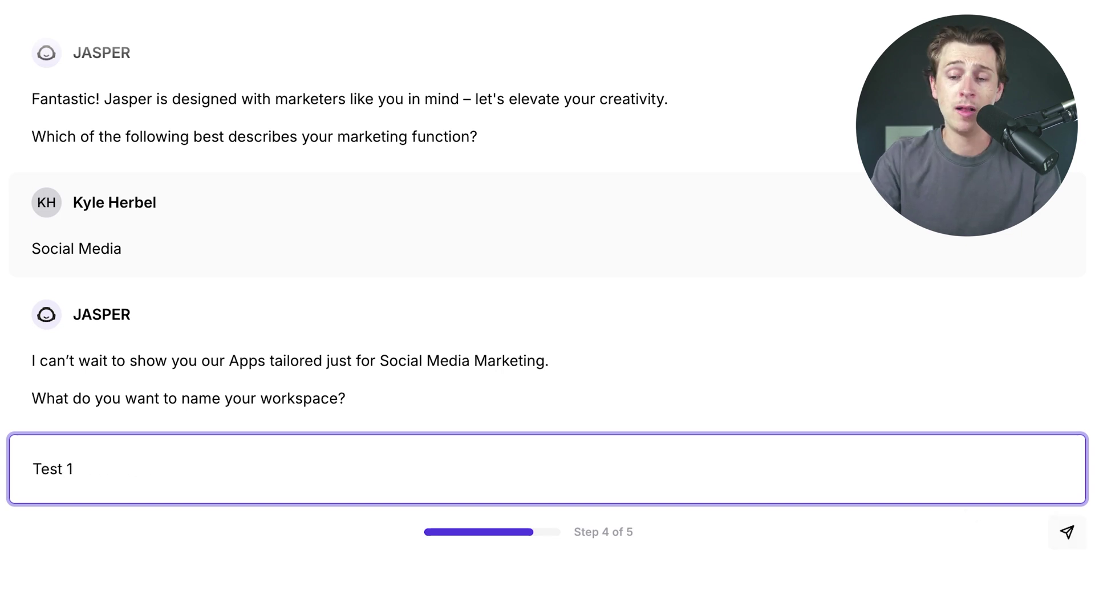
key("Return")
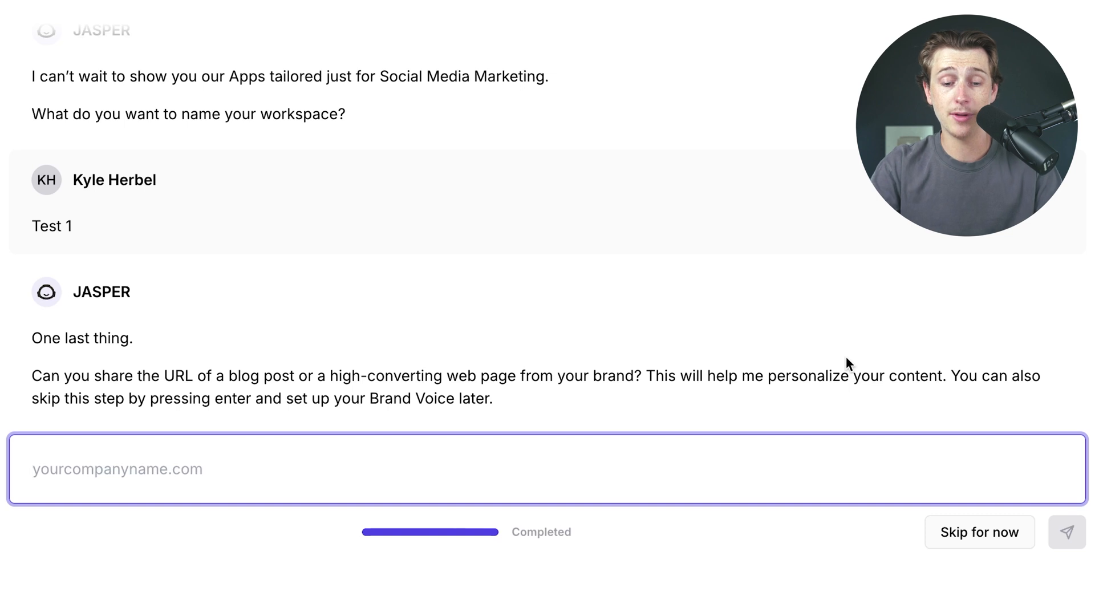
type("cortextools")
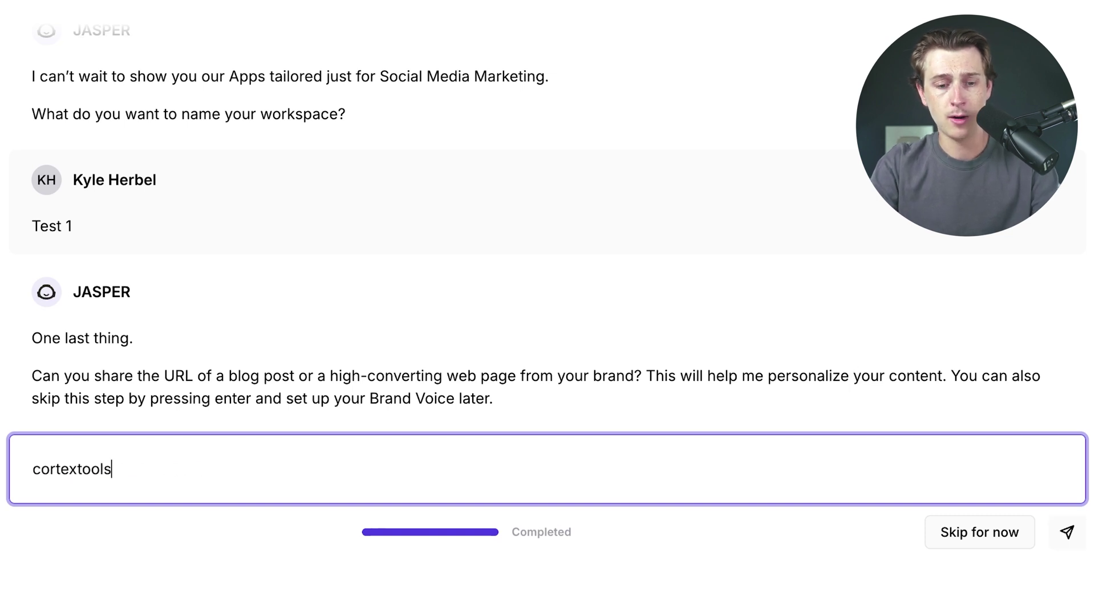
key("Return")
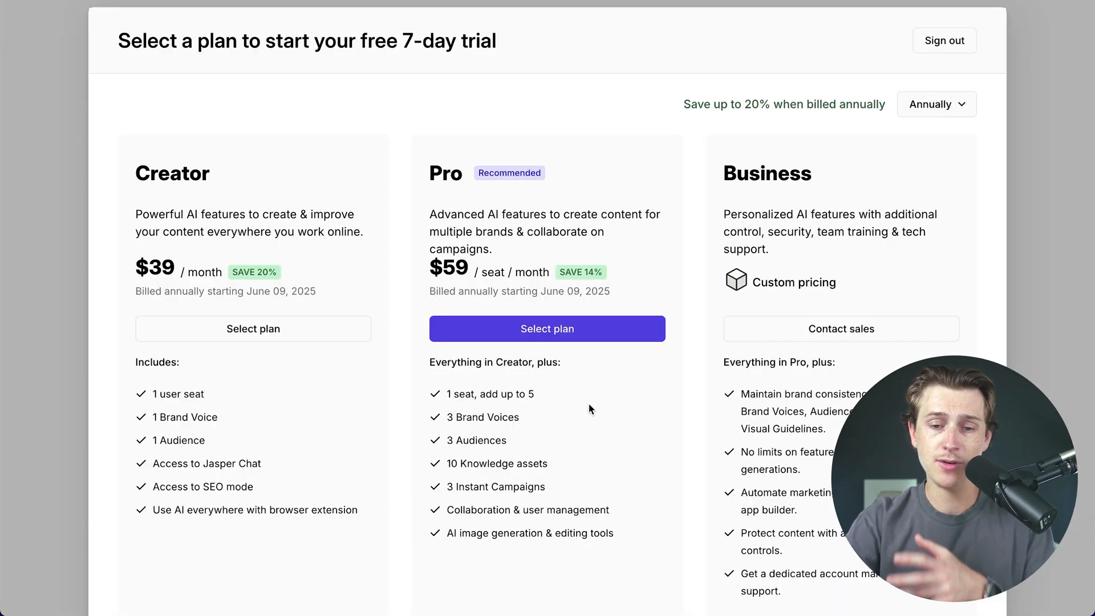
scroll(589, 403, "down", 1)
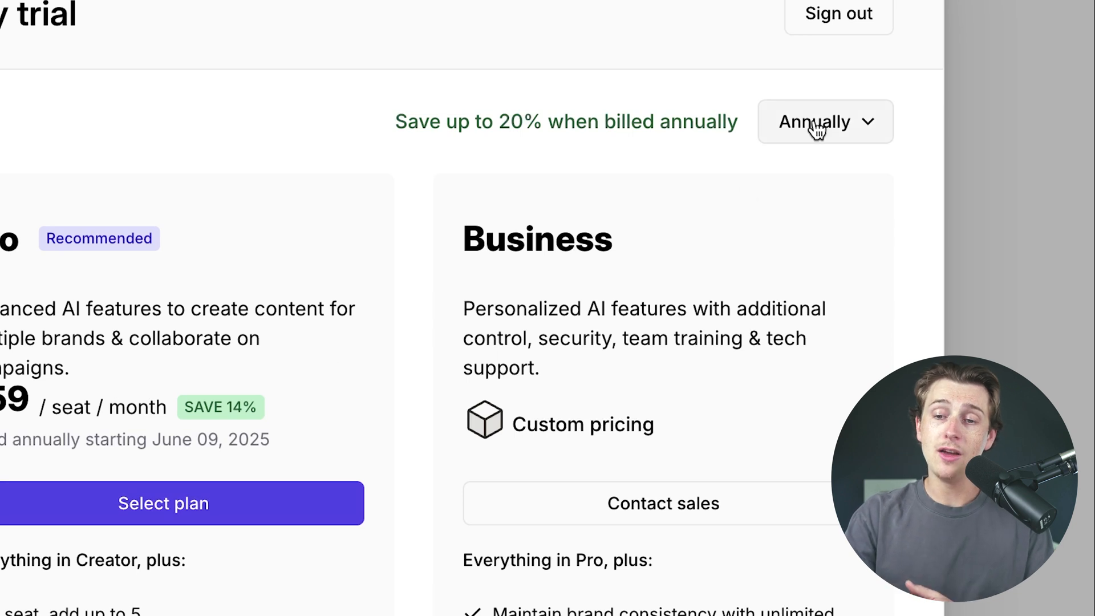
Step: Compare monthly and annual billing, keep annual, and pick the Creator plan trial
left_click(815, 129)
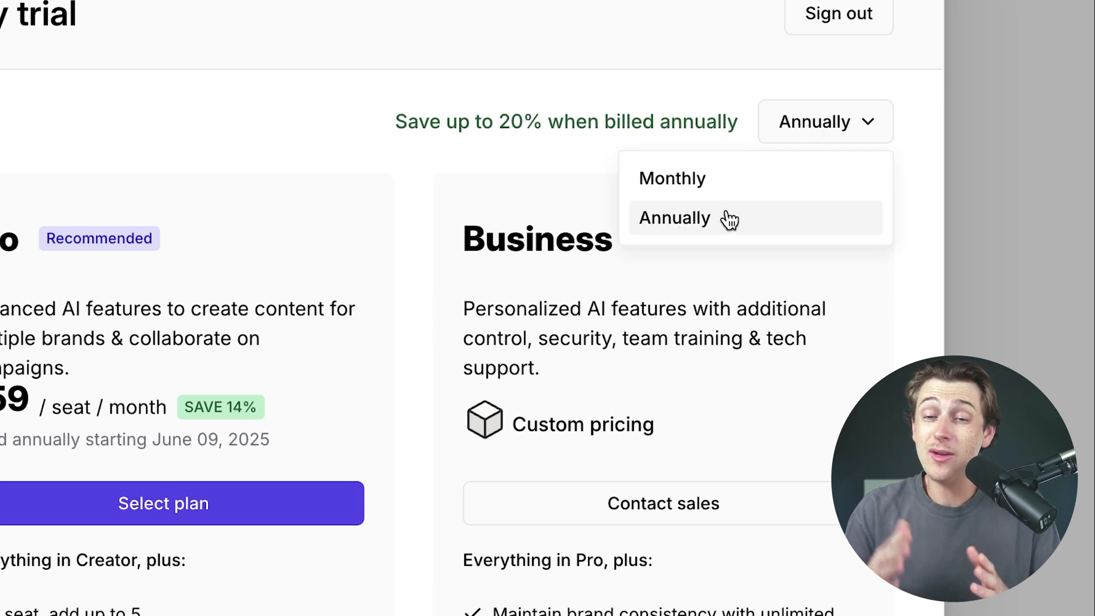
left_click(714, 178)
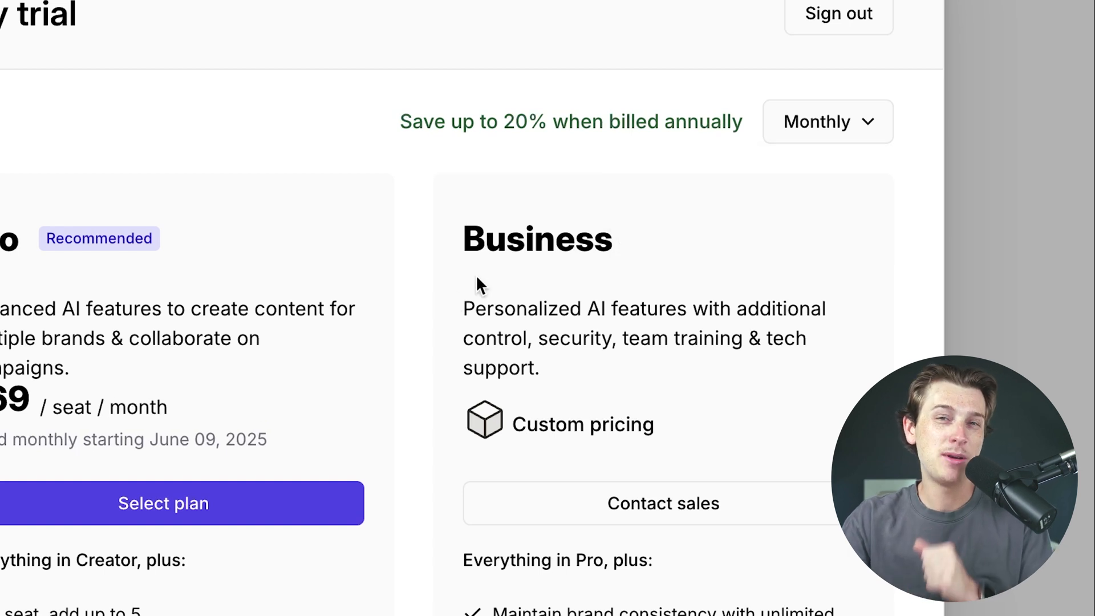
left_click(862, 121)
left_click(676, 215)
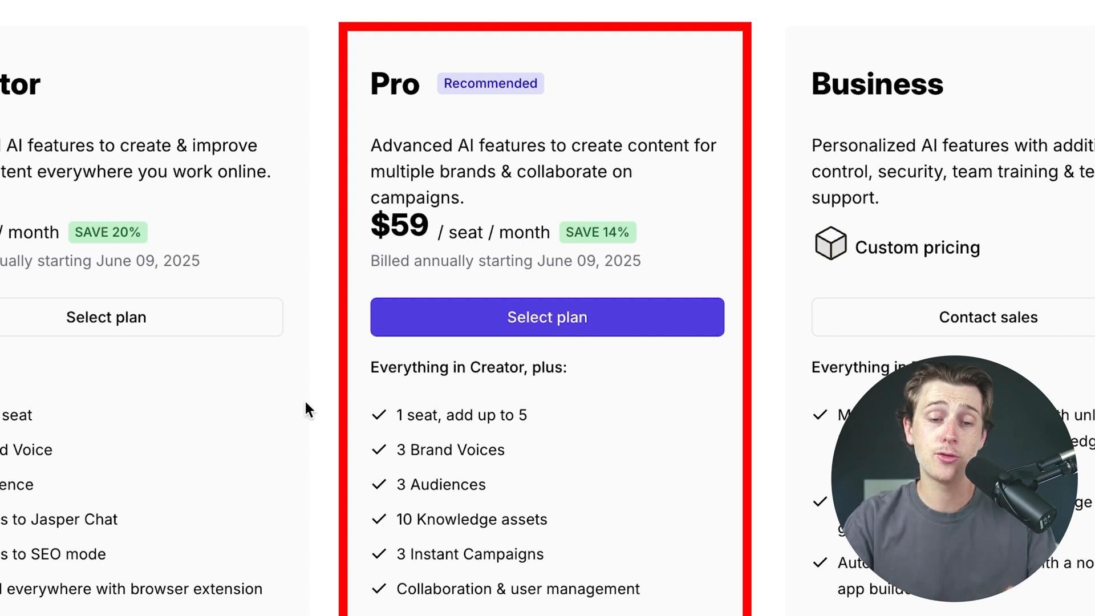
left_click(214, 321)
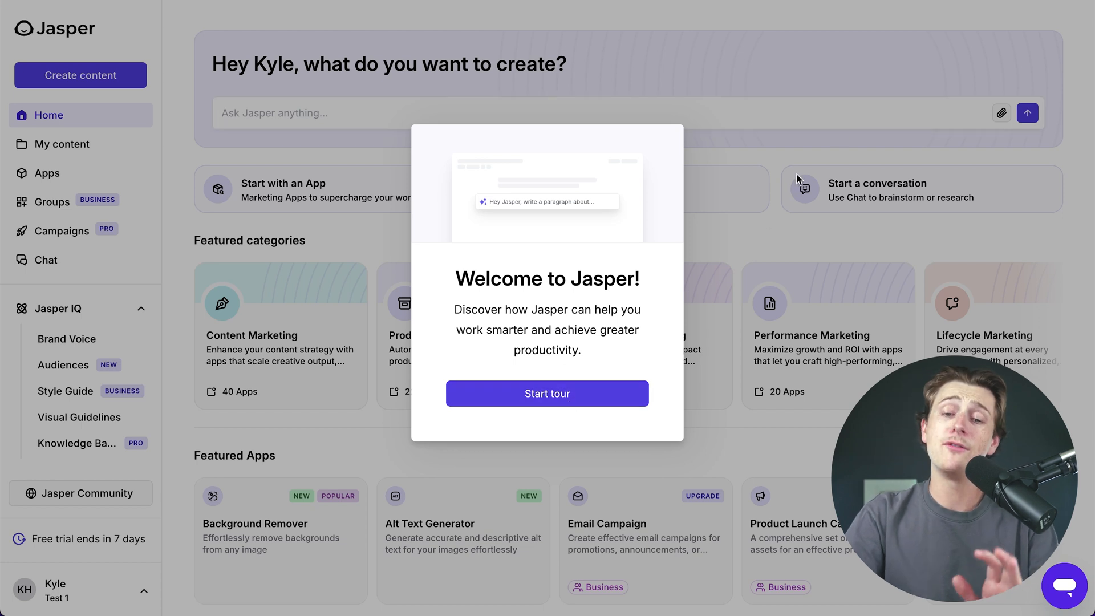
Step: Dismiss the guided tour and start creating new content, opening the app Library
left_click(568, 386)
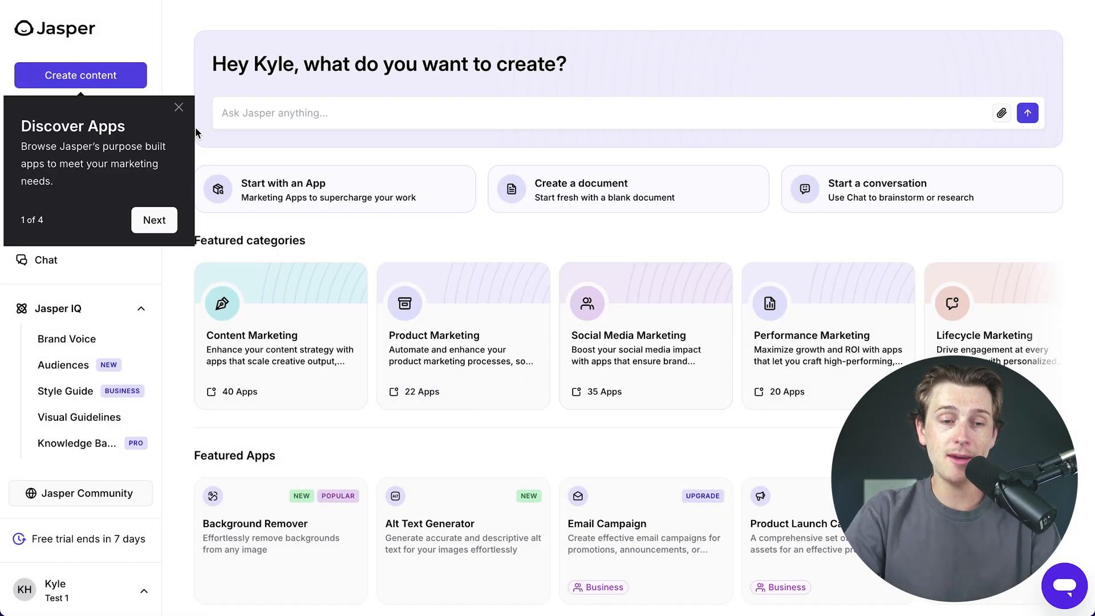
left_click(180, 106)
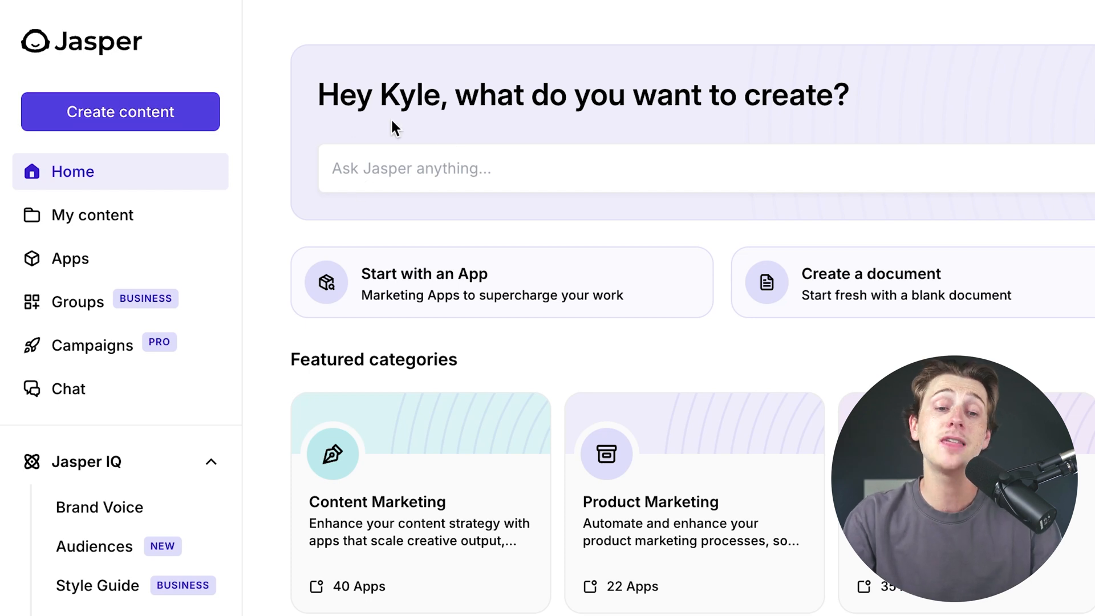
key("Return")
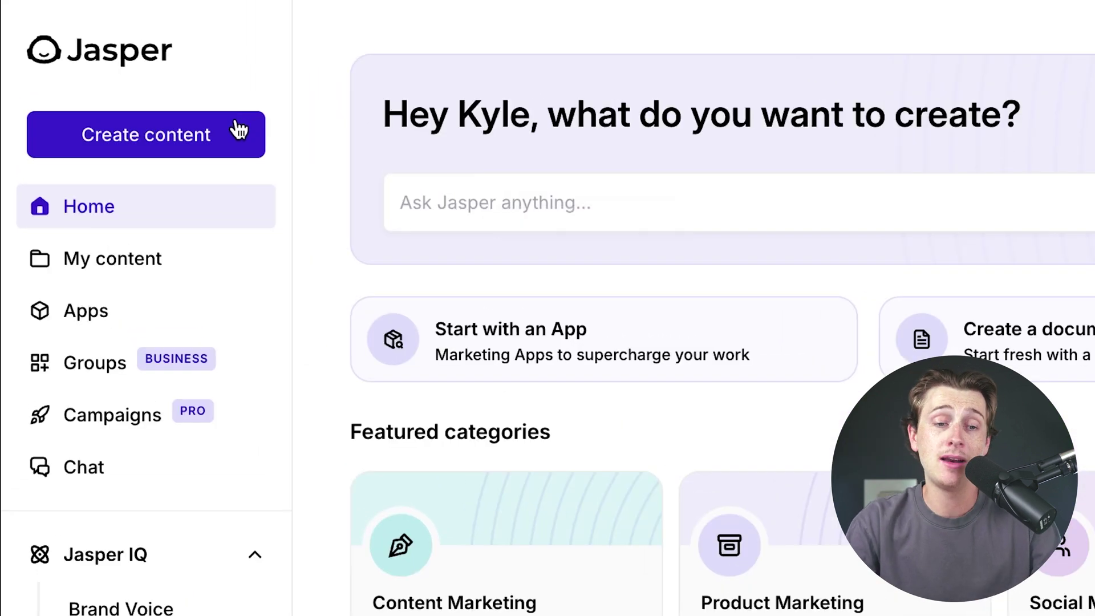
left_click(120, 111)
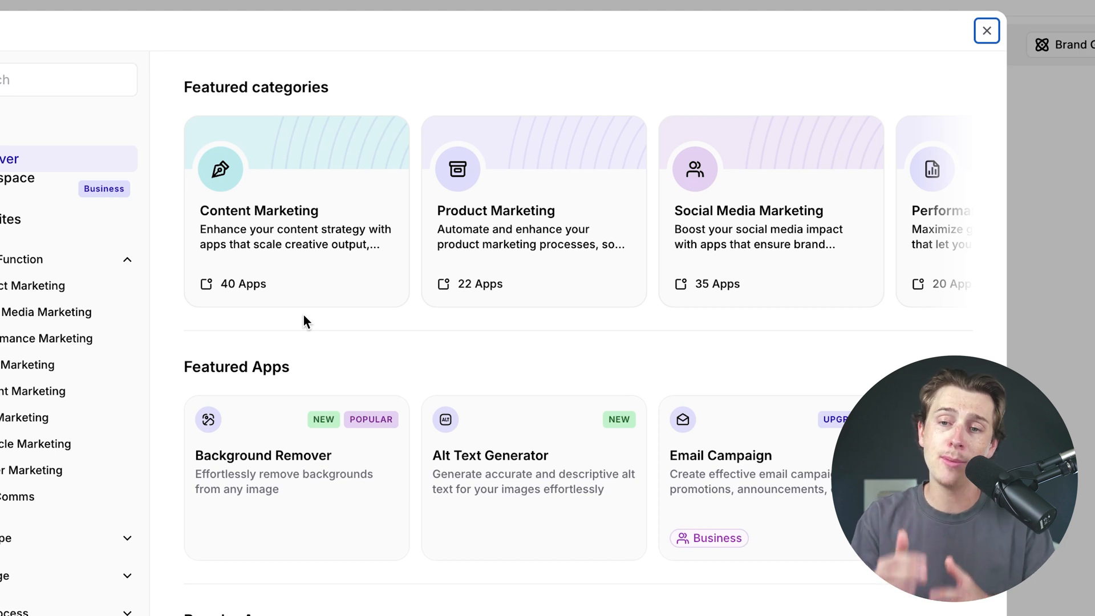
mouse_move(770, 227)
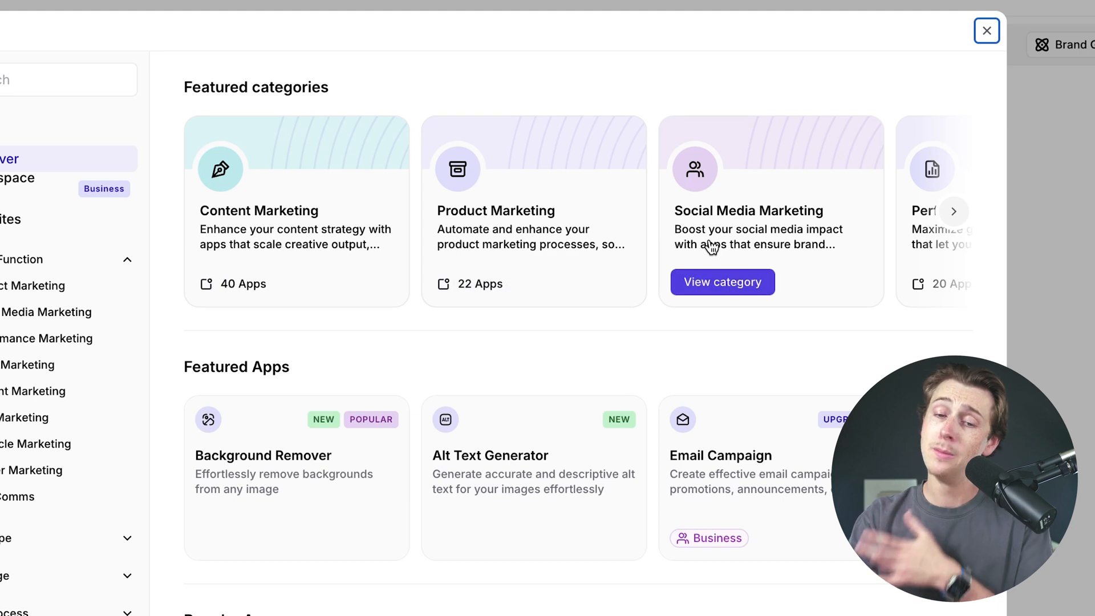
scroll(949, 214, "down", 2)
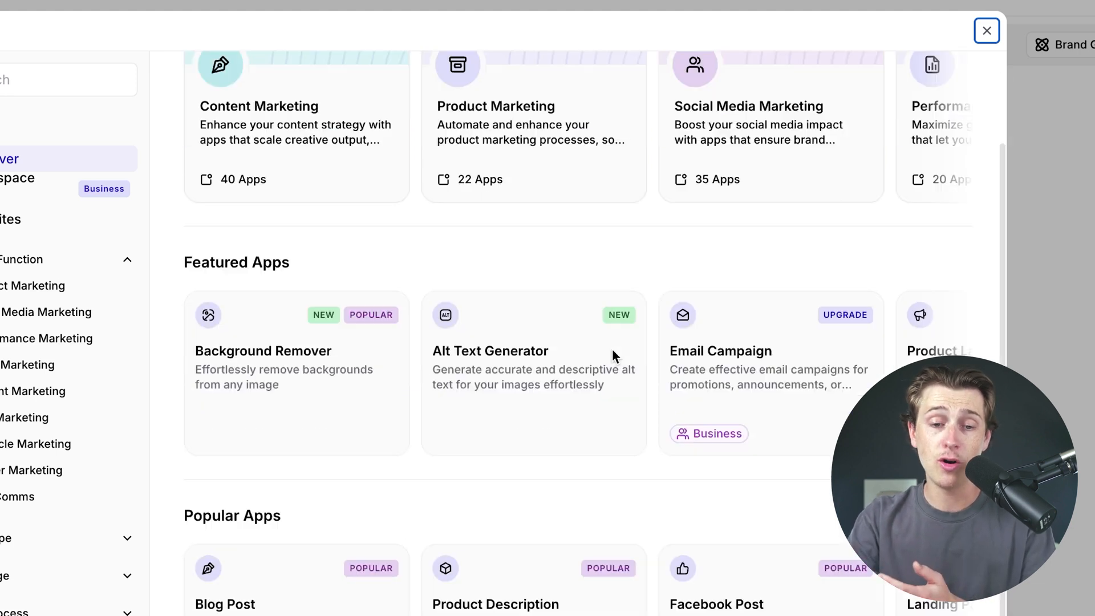
scroll(515, 372, "up", 2)
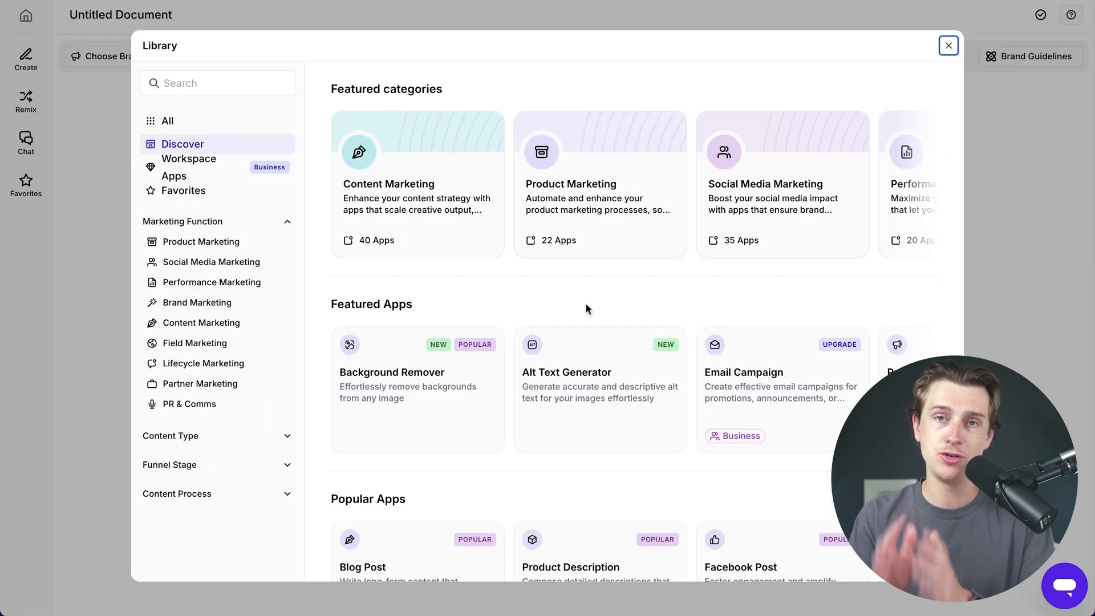
Step: Close the app Library to return to the blank Untitled Document editor
left_click(948, 45)
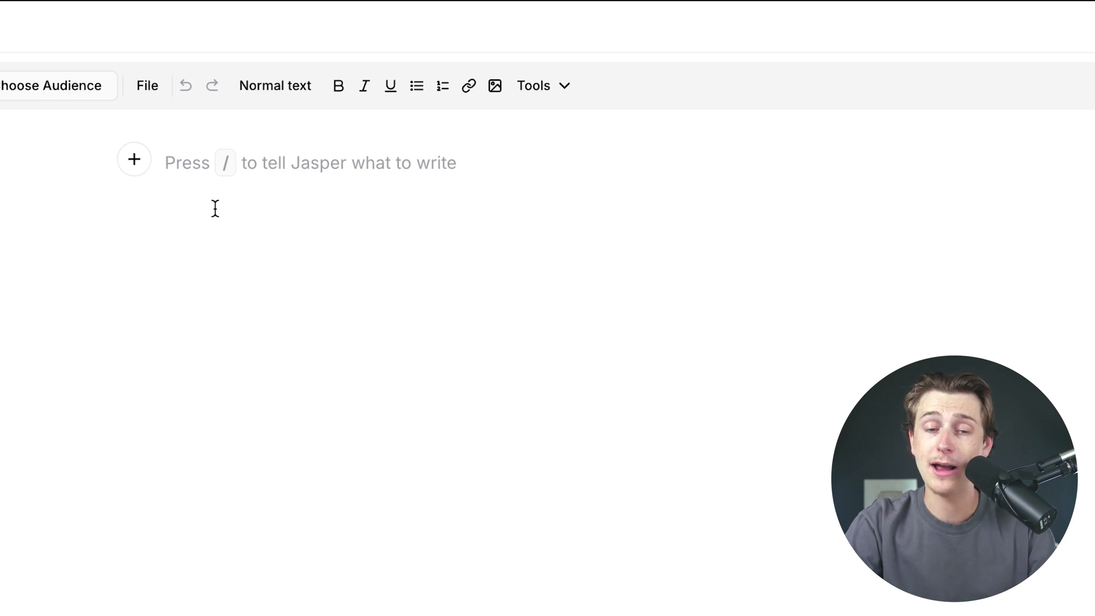
Step: Prompt Jasper for a short influencer script about a wrinkle skincare product, fixing a typo
key("slash")
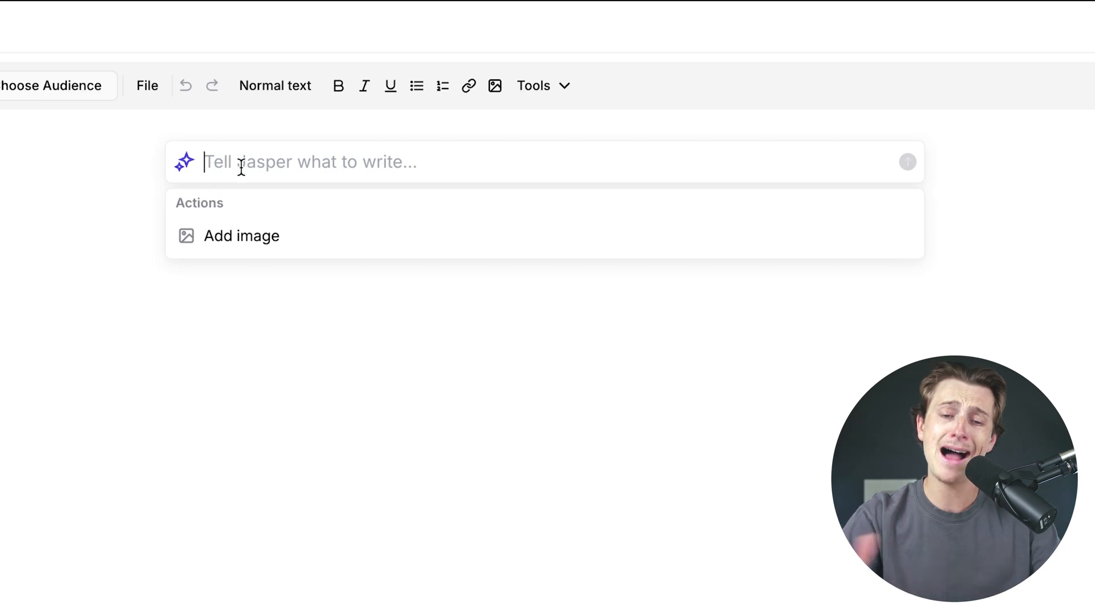
key("Return")
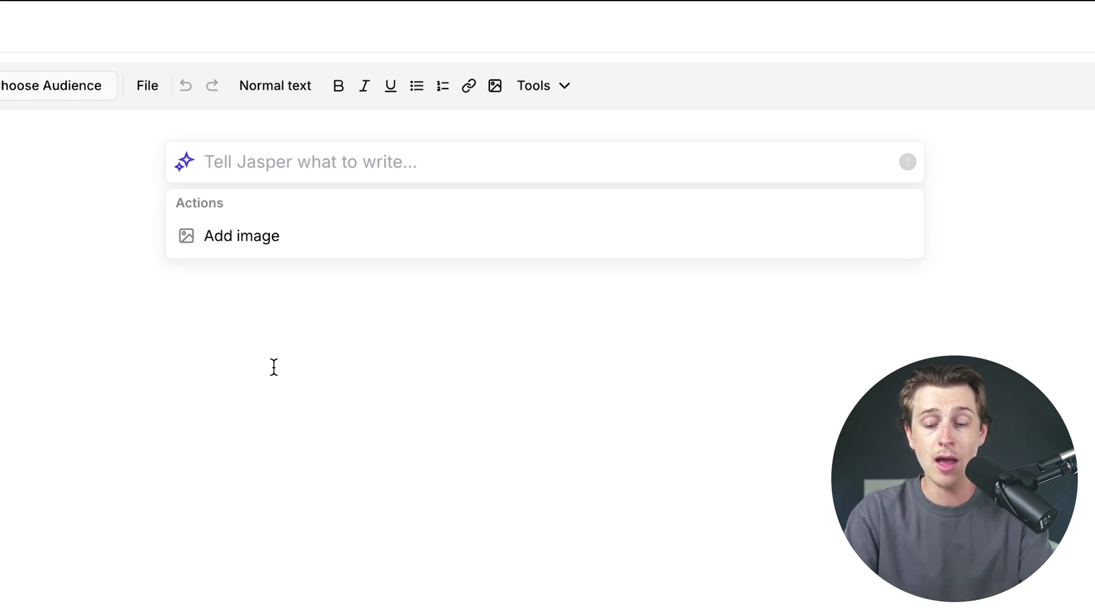
type("Short Form contetn sc")
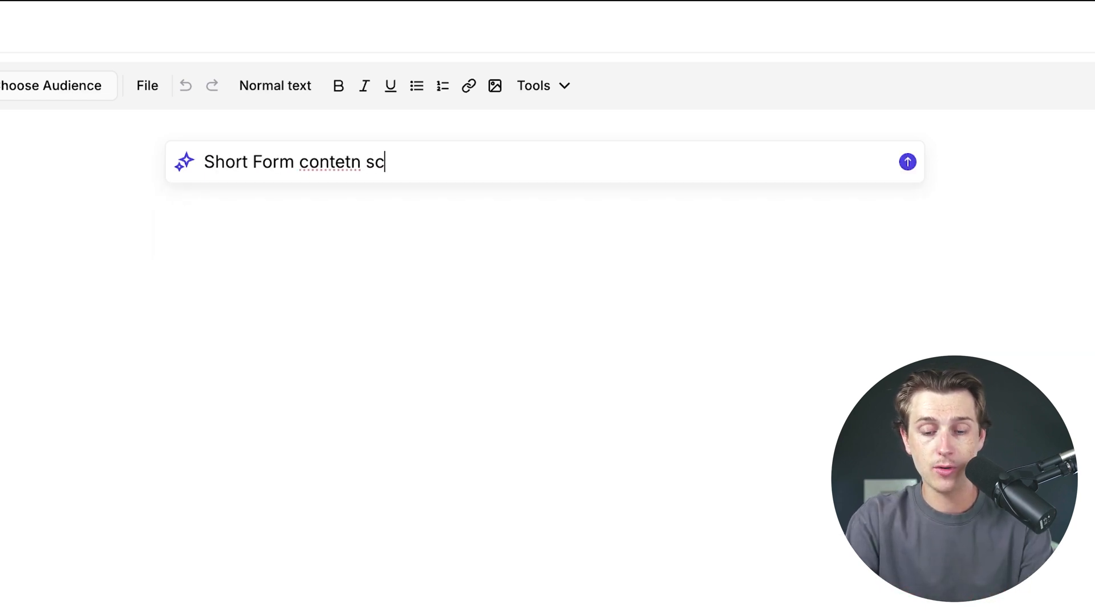
type("ript written for a inf")
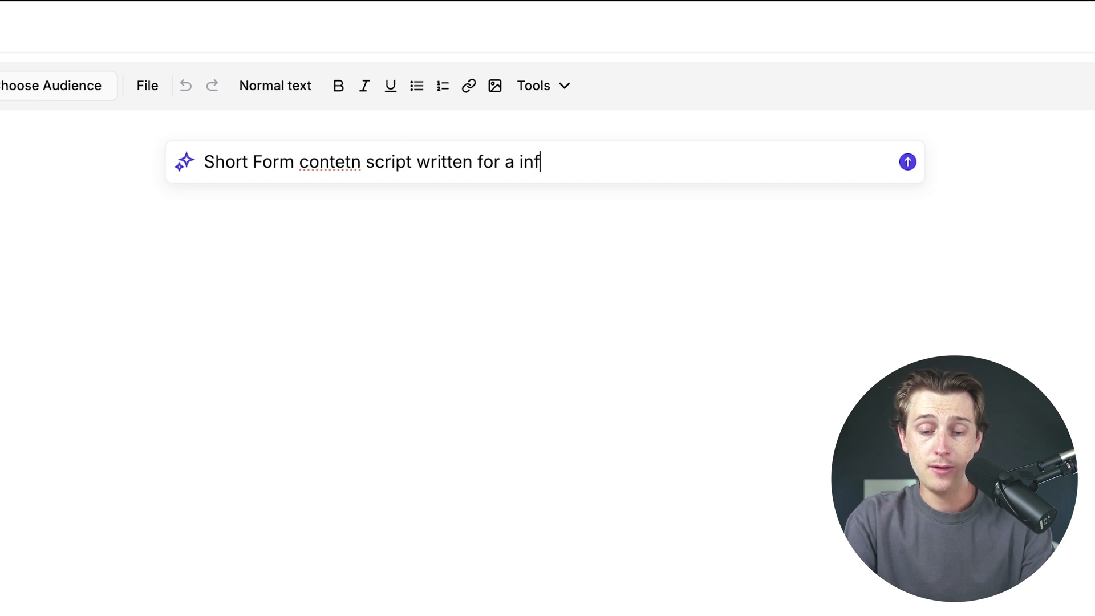
type("lcuner to read")
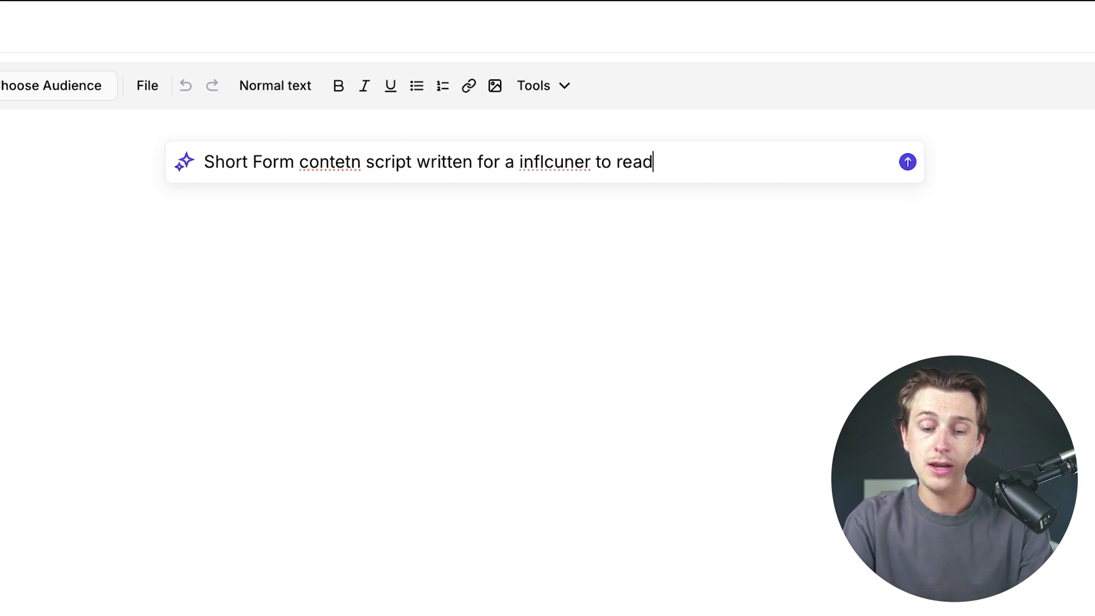
type(" for a skin ca")
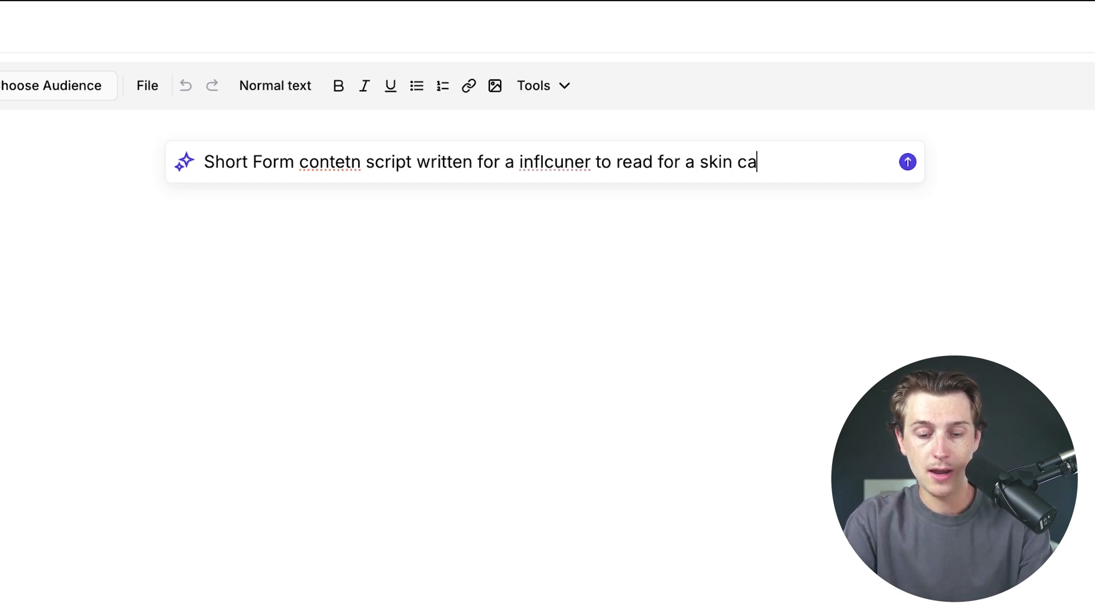
type("re products that mak")
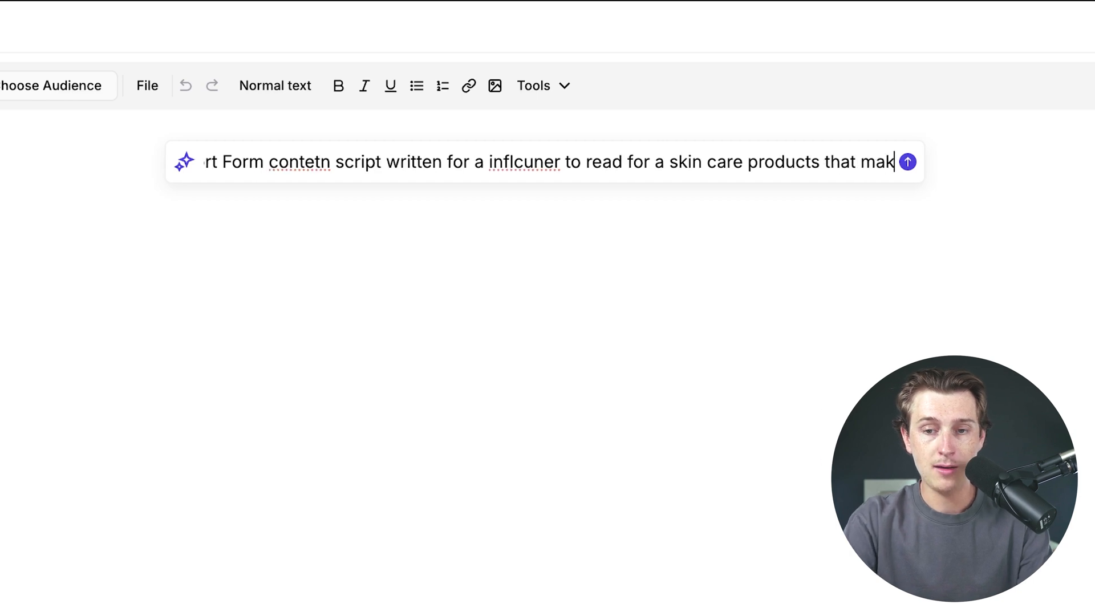
type("es your ")
type("wr")
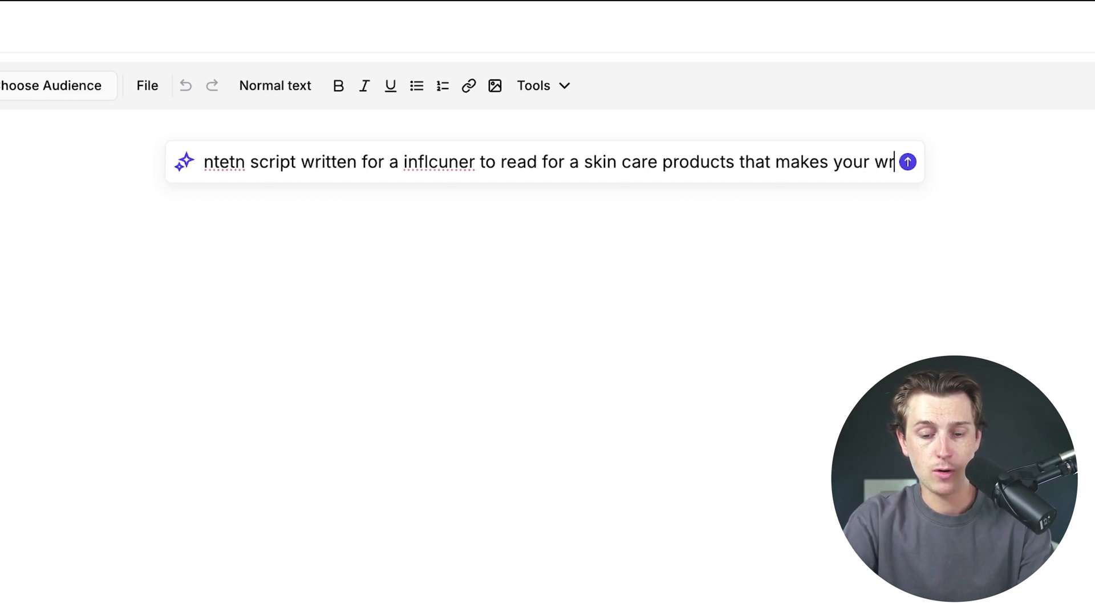
type("inkles go ah")
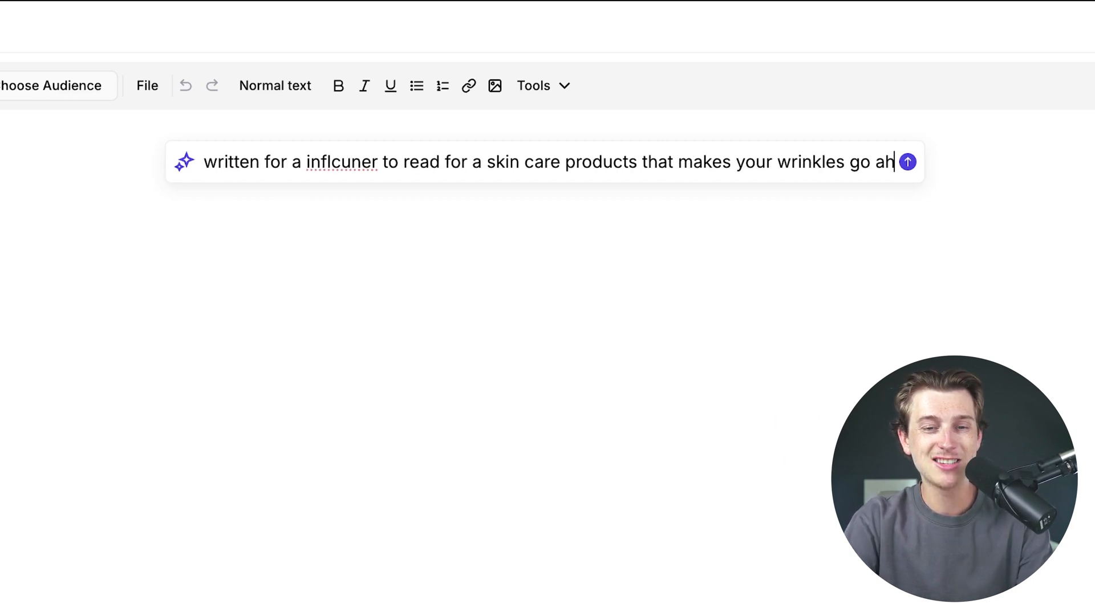
type("ead")
right_click(320, 162)
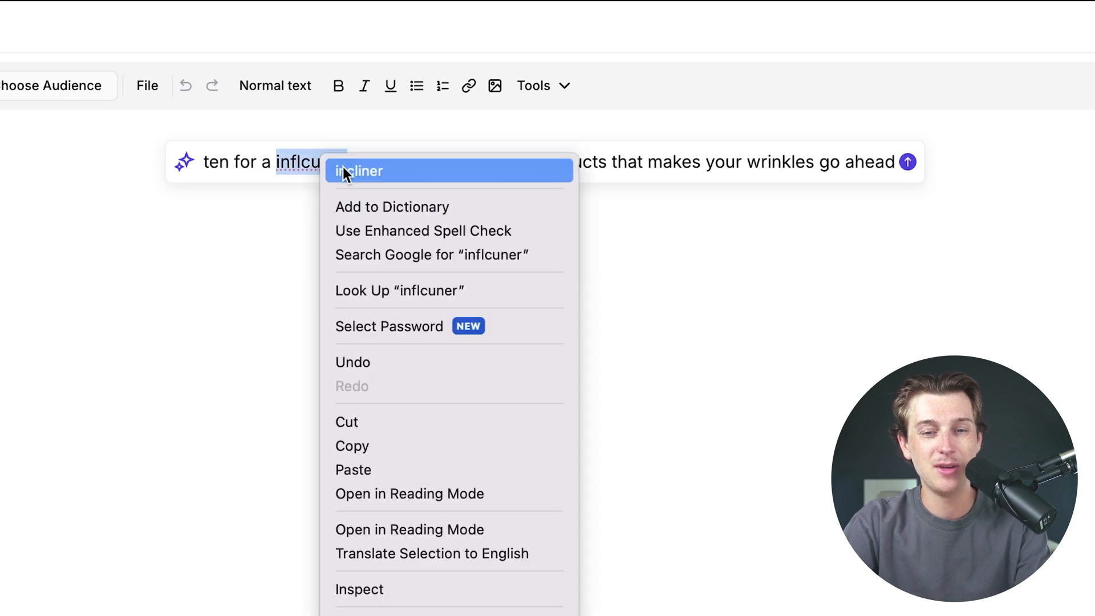
left_click(359, 171)
key("BackSpace")
key("BackSpace")
key("BackSpace")
key("BackSpace")
key("BackSpace")
key("BackSpace")
type("f")
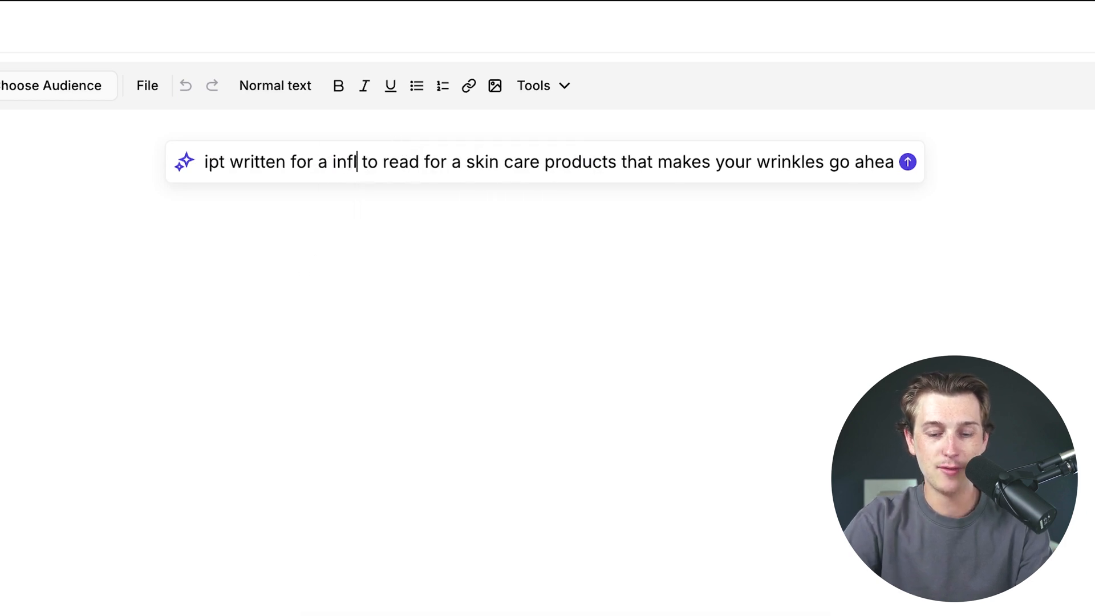
type("luncer")
left_click(442, 169)
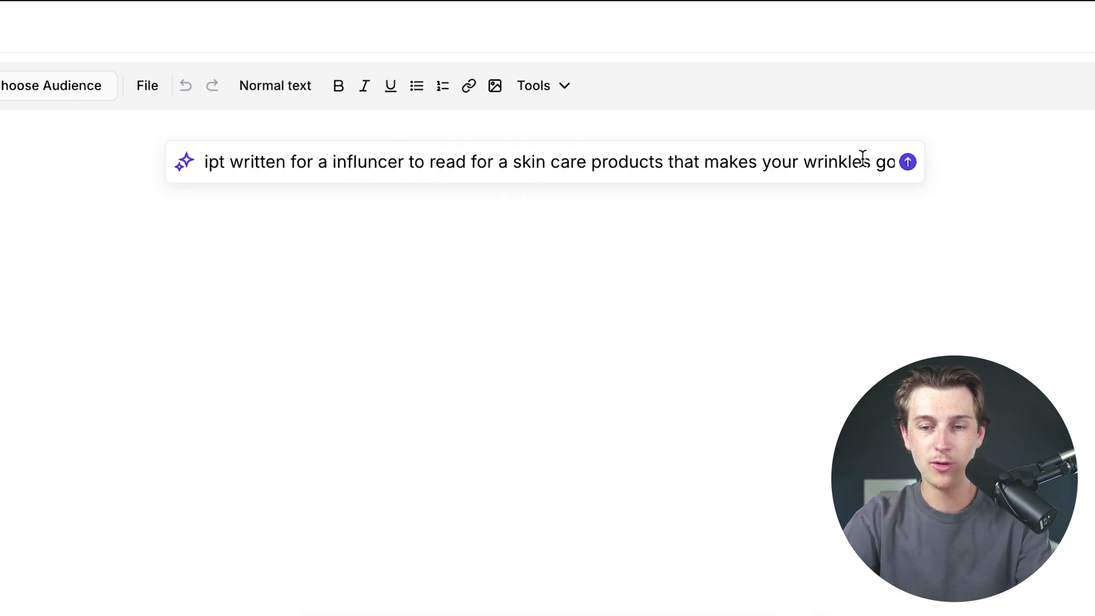
left_click(907, 161)
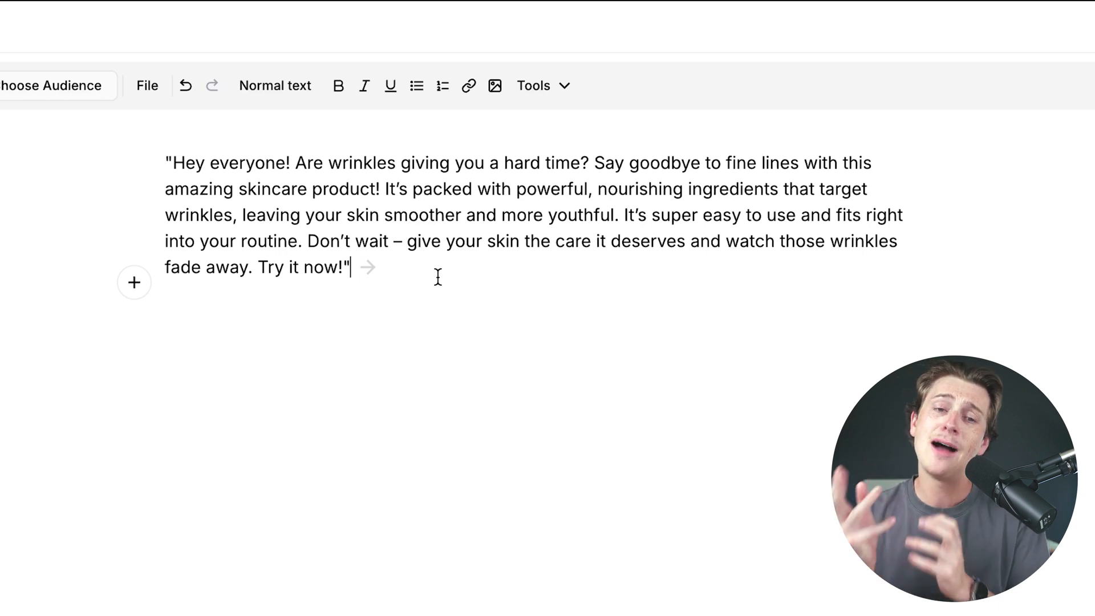
Step: Tidy the lines below the generated script and select the whole paragraph
key("Return")
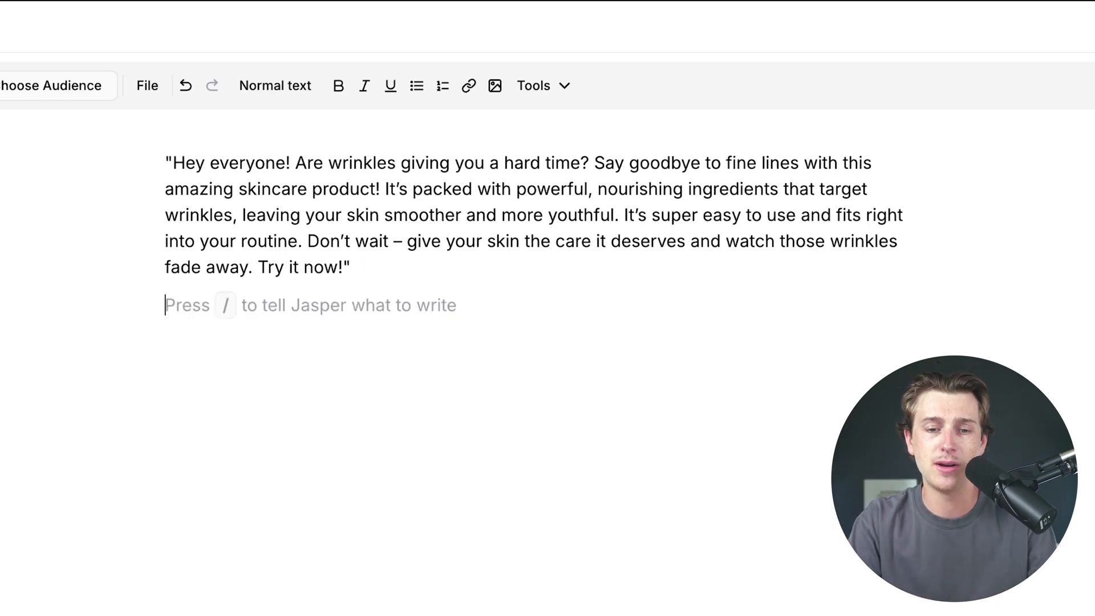
key("Return")
key("BackSpace")
key("BackSpace")
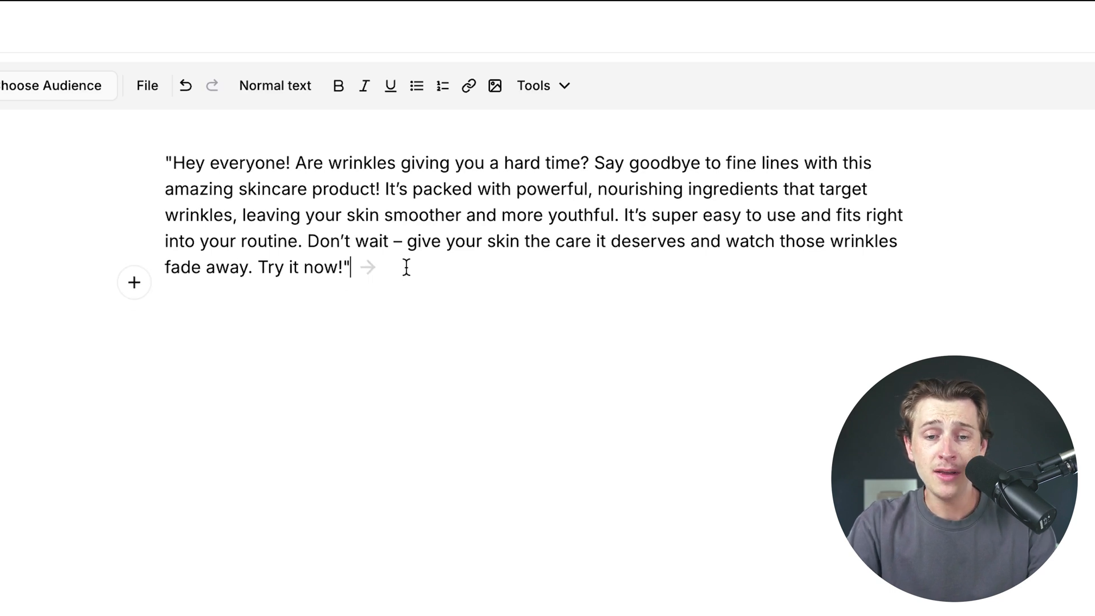
left_click_drag(406, 267, 146, 159)
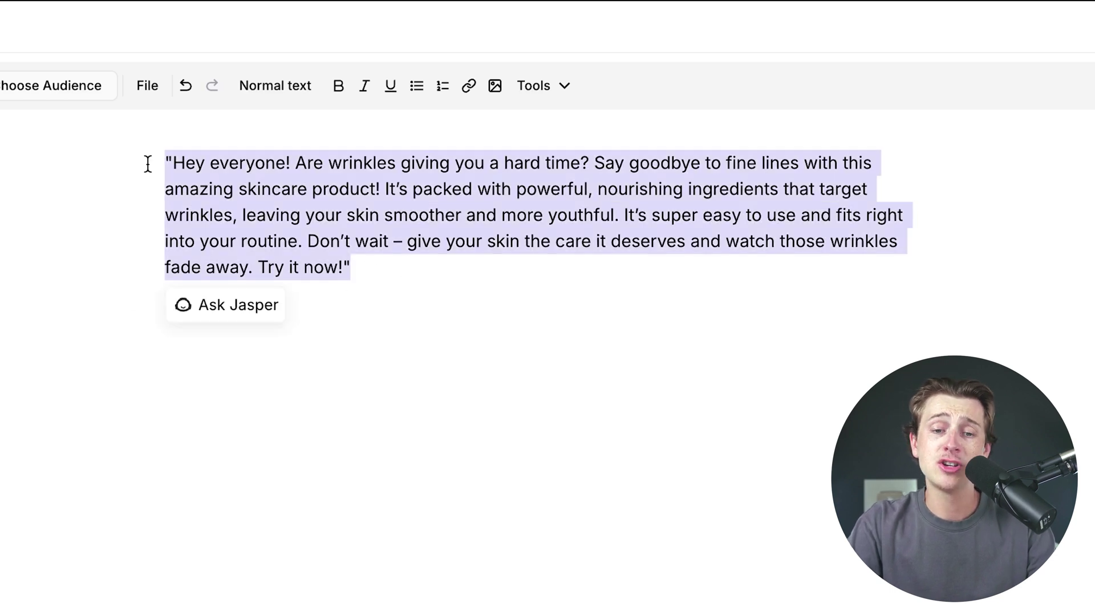
Step: Ask Jasper to rewrite the skincare script in a Witty voice
left_click(238, 306)
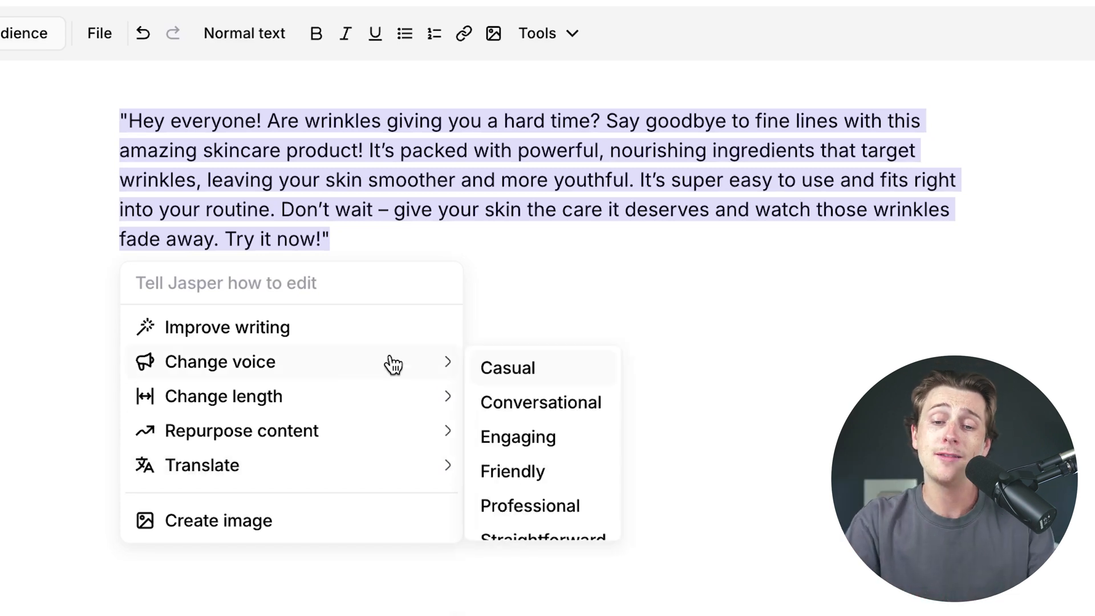
mouse_move(220, 362)
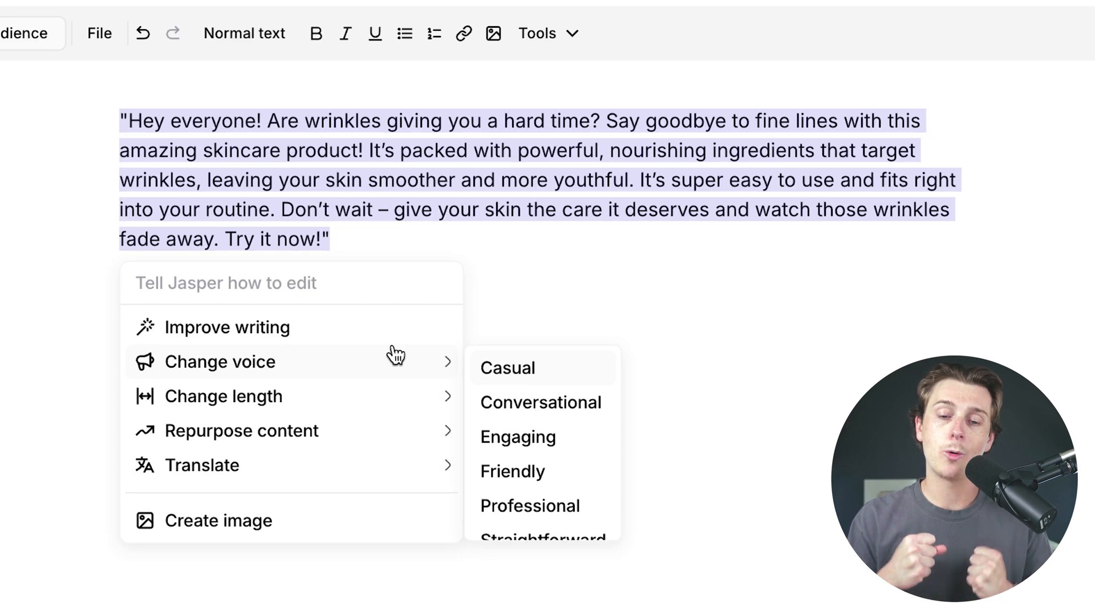
scroll(545, 418, "down", 1)
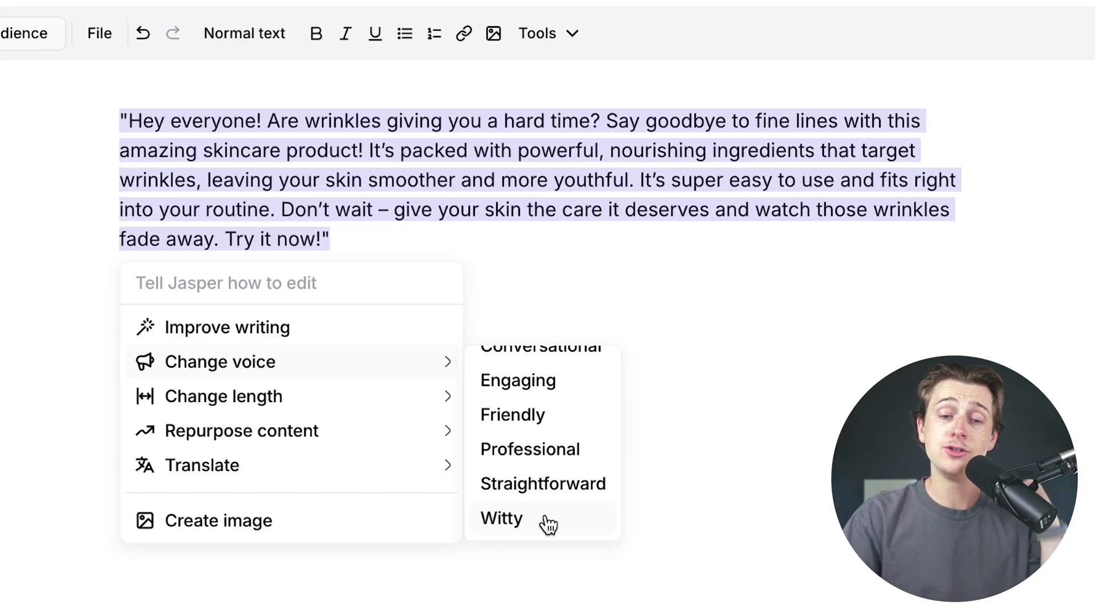
left_click(548, 523)
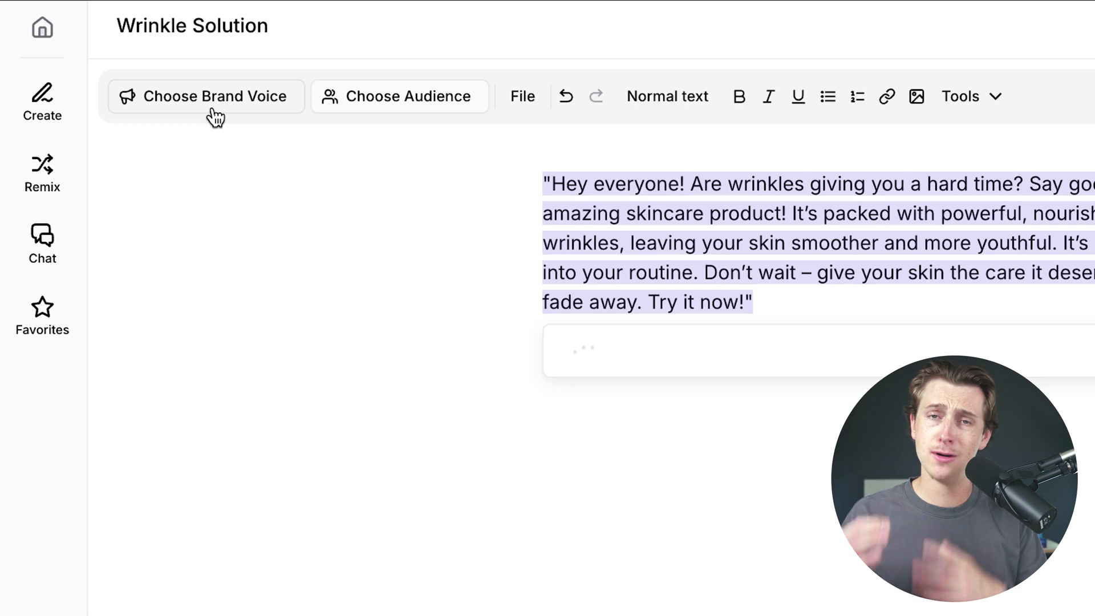
left_click(215, 101)
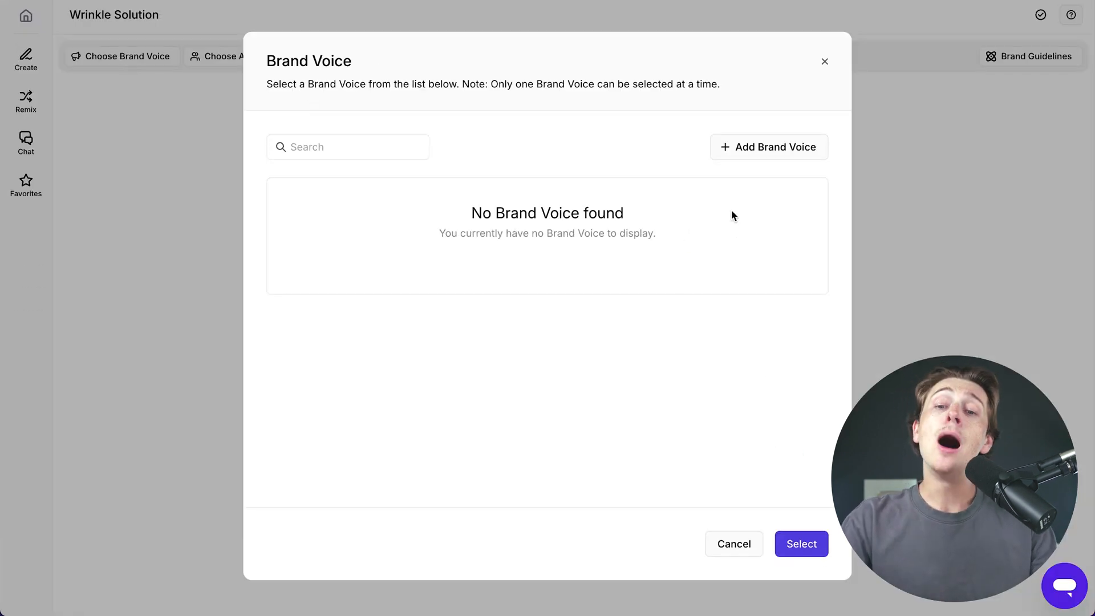
left_click(761, 146)
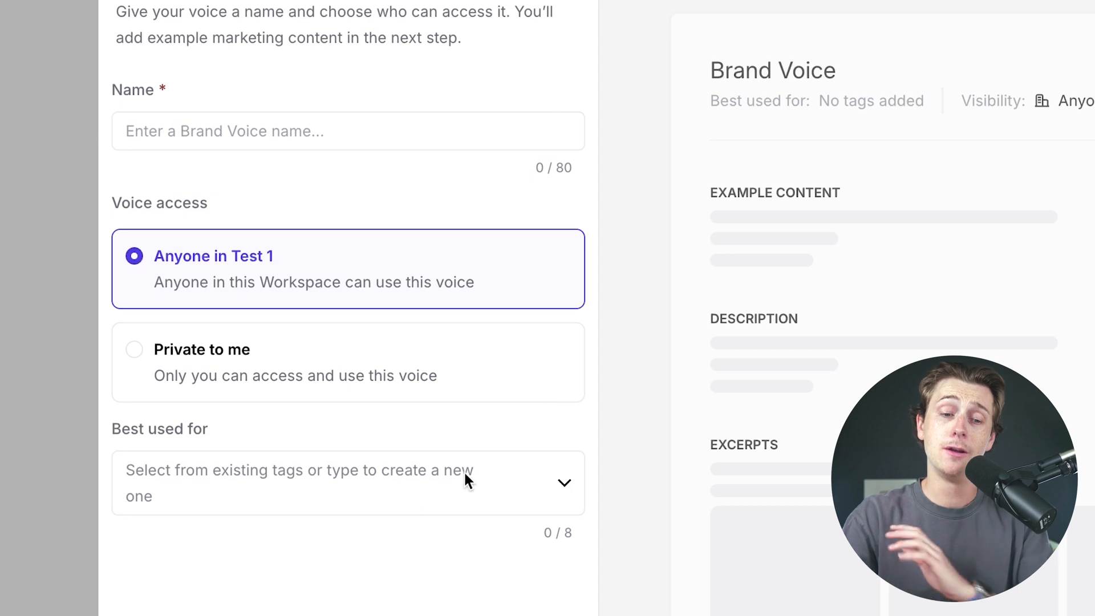
left_click(441, 479)
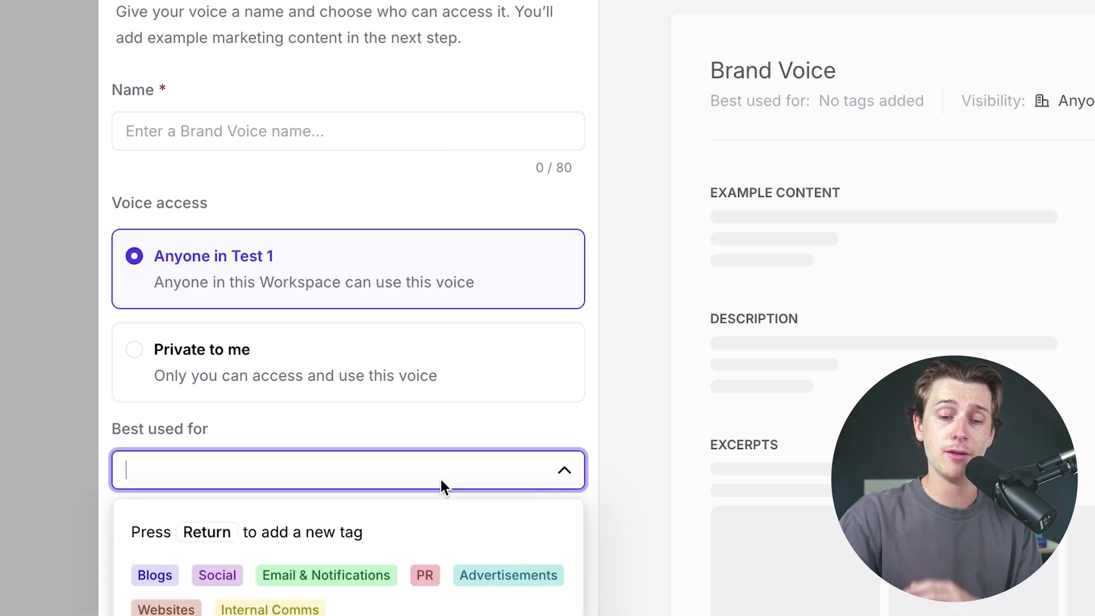
left_click(490, 439)
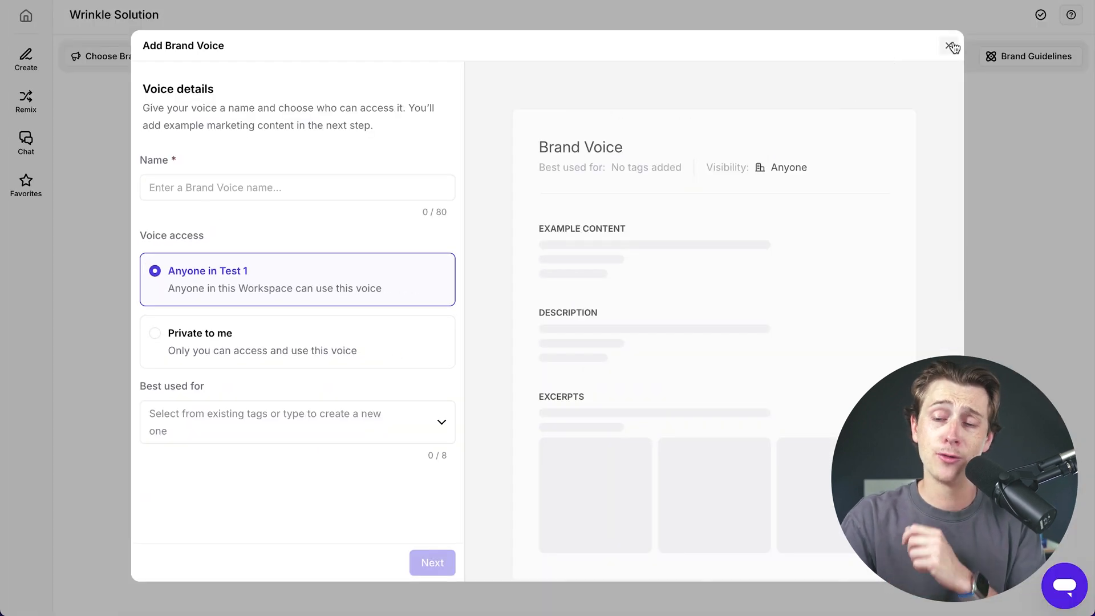
left_click(950, 47)
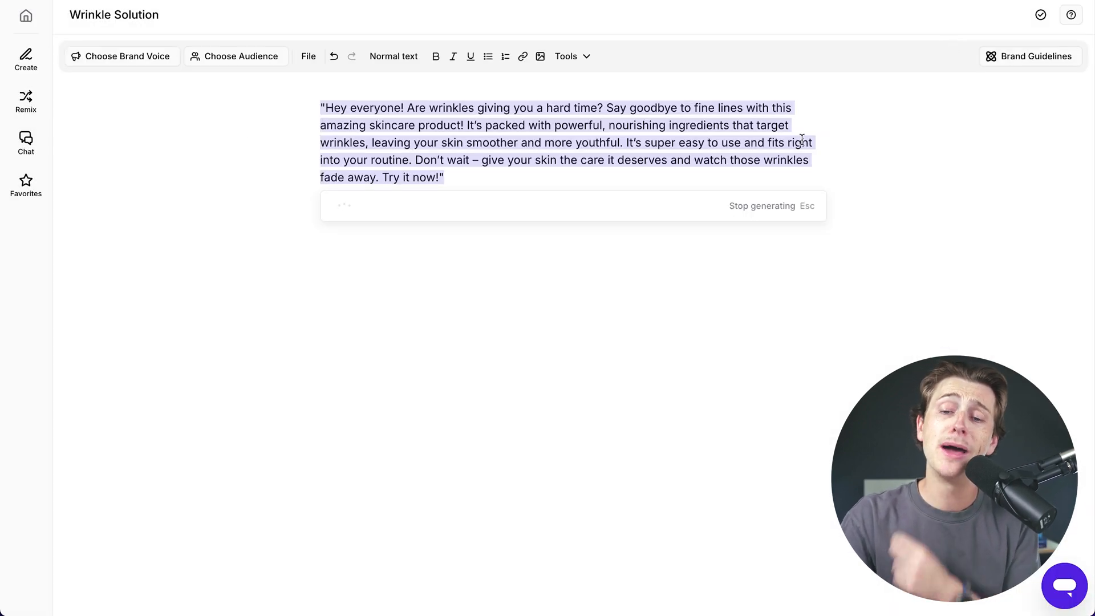
Step: Close the Audience picker without choosing one and select all the skincare ad text
left_click(468, 163)
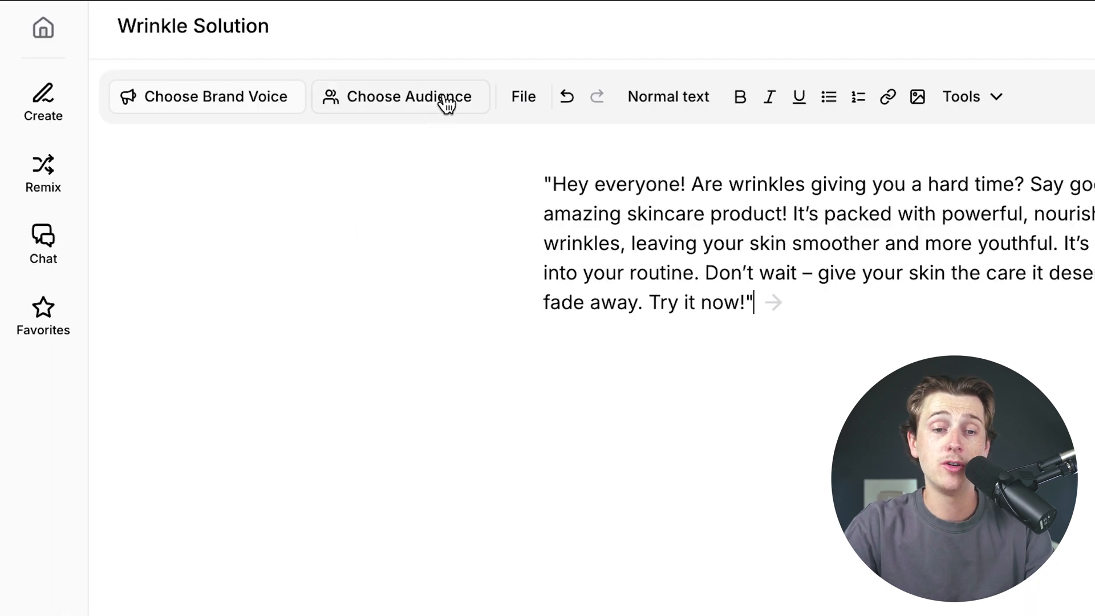
left_click(443, 97)
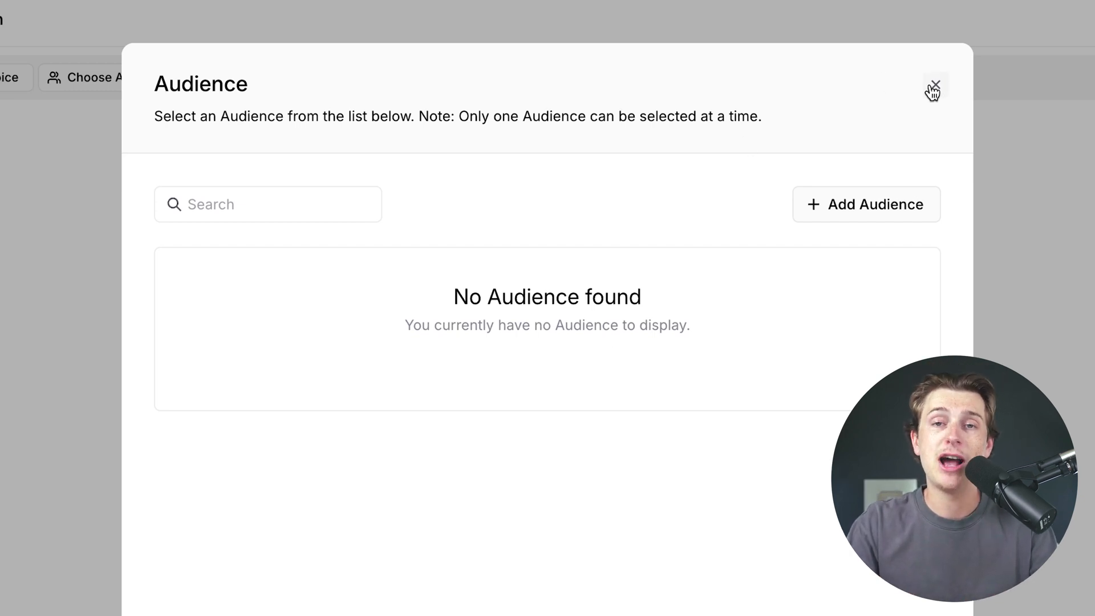
left_click(932, 89)
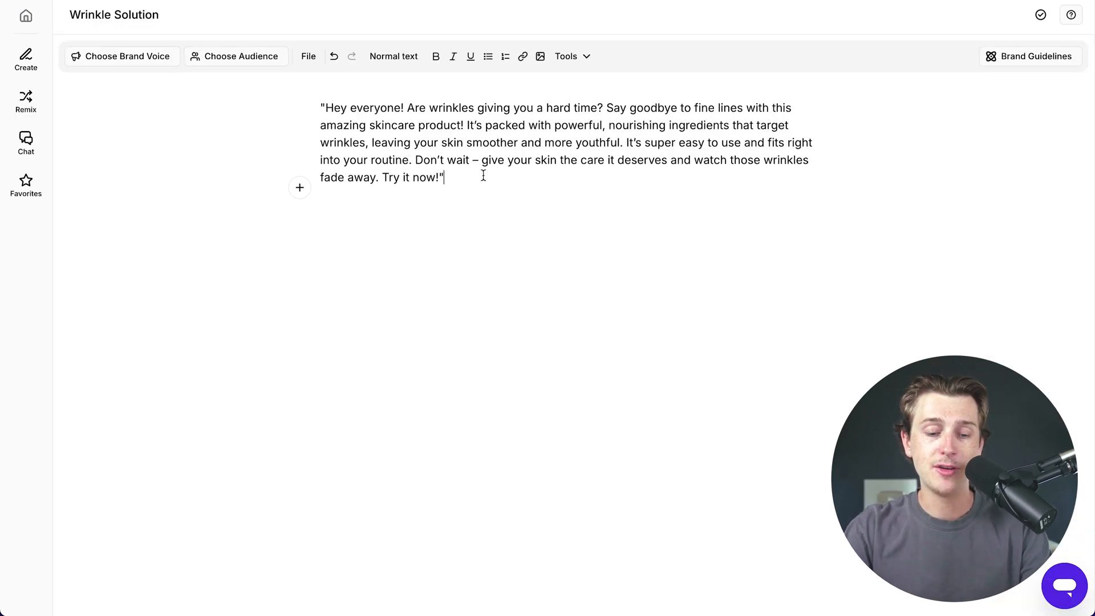
key("ctrl+a")
Step: Delete the old text and generate a 'Top 10 Remote-Work Tools in 2025' outline from a pasted prompt
key("BackSpace")
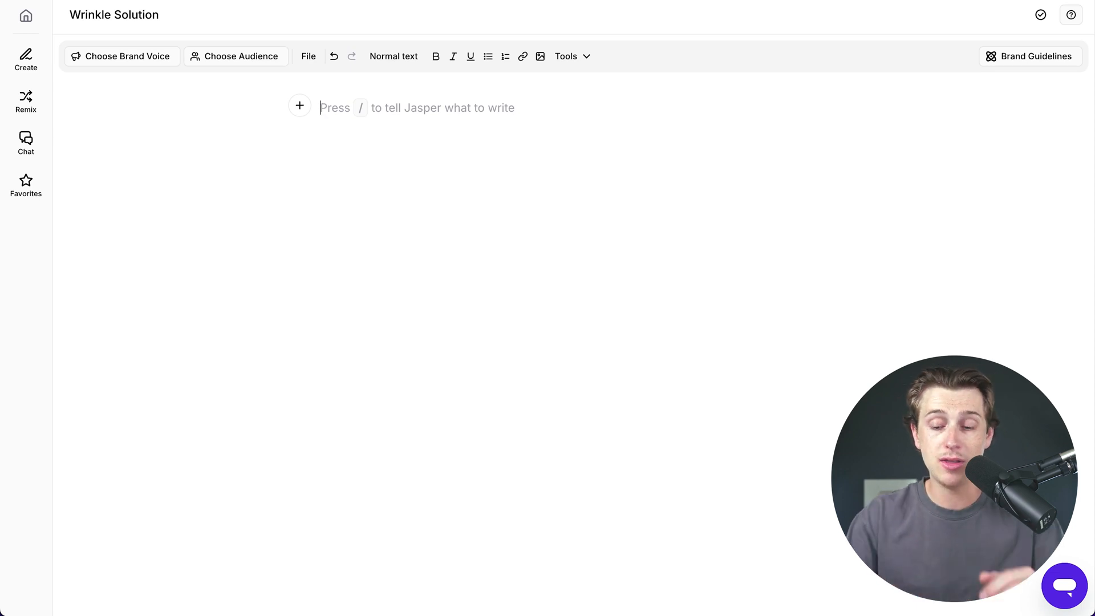
key("slash")
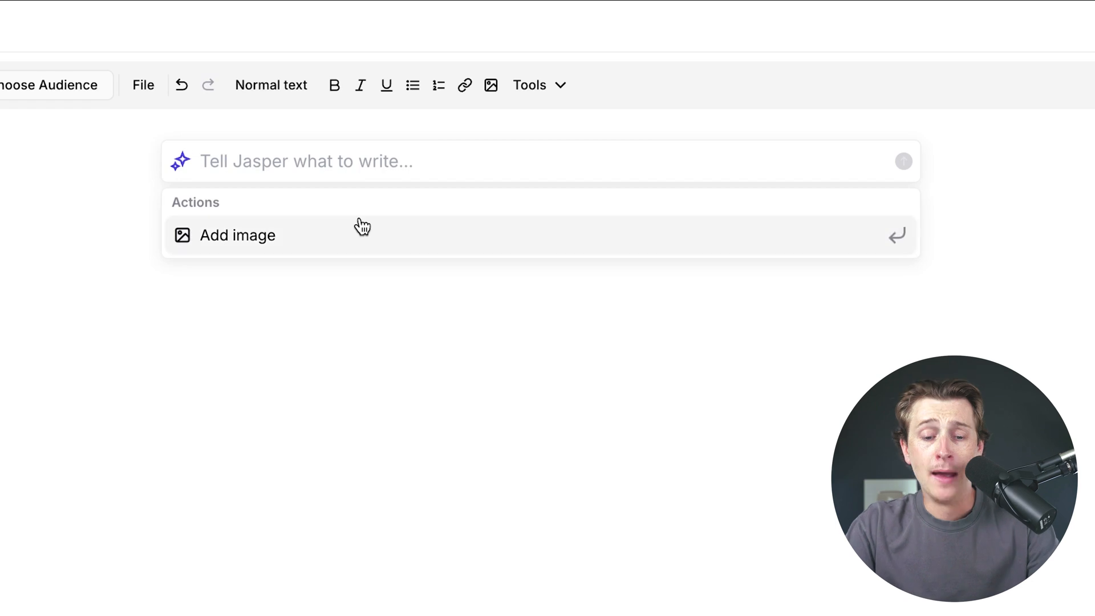
key("ctrl+v")
key("Return")
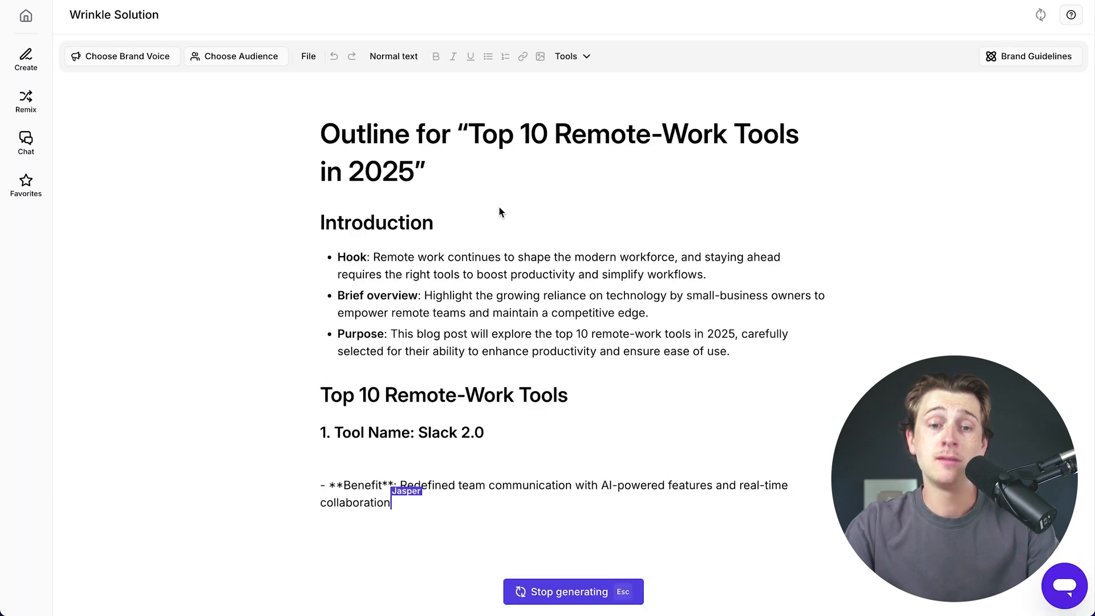
scroll(499, 206, "up", 5)
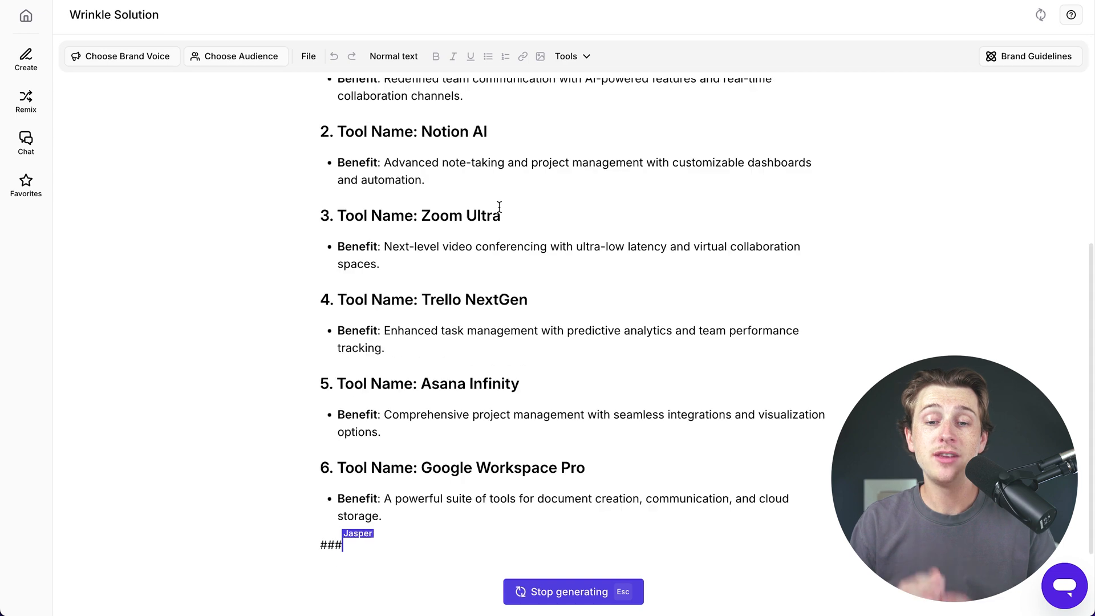
scroll(498, 207, "up", 3)
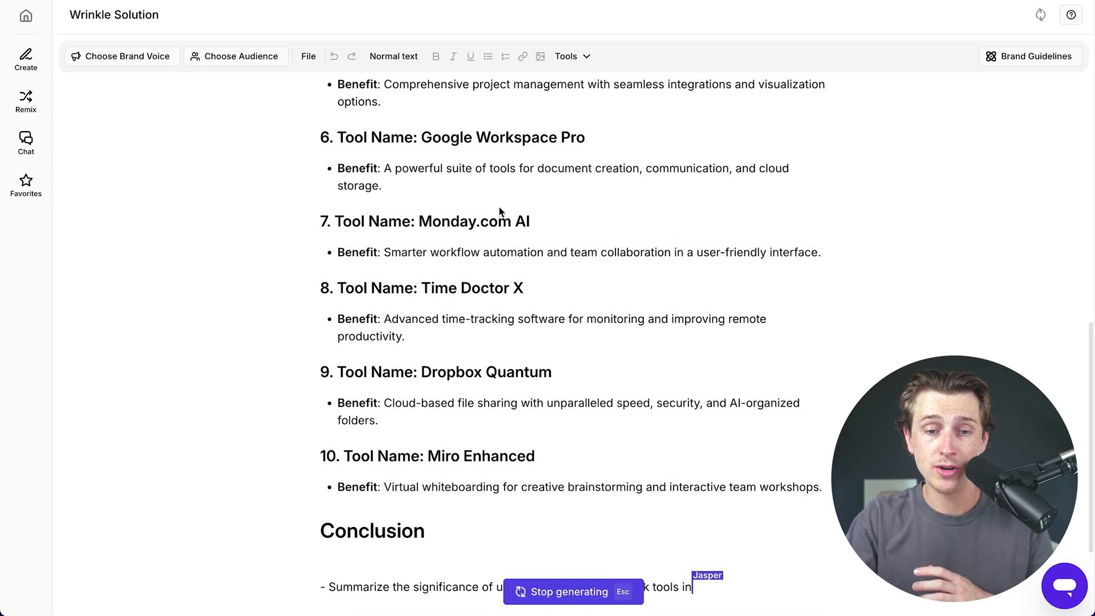
scroll(484, 258, "up", 10)
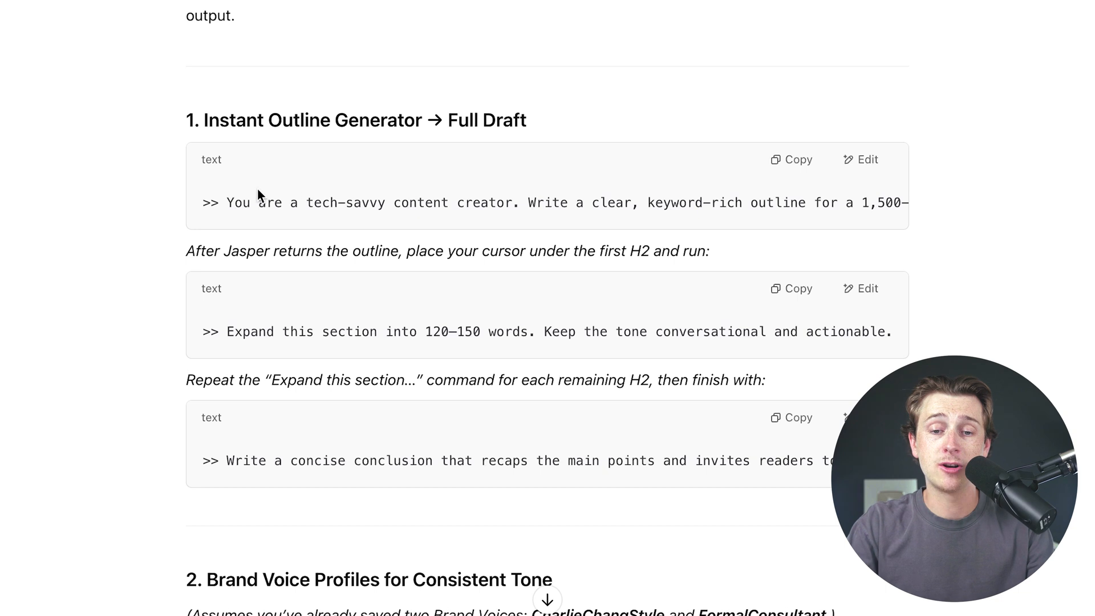
Step: In ChatGPT, copy the 'Expand this section into 120–150 words' prompt
mouse_move(227, 202)
left_mouse_down()
mouse_move(893, 207)
mouse_move(817, 212)
left_mouse_up()
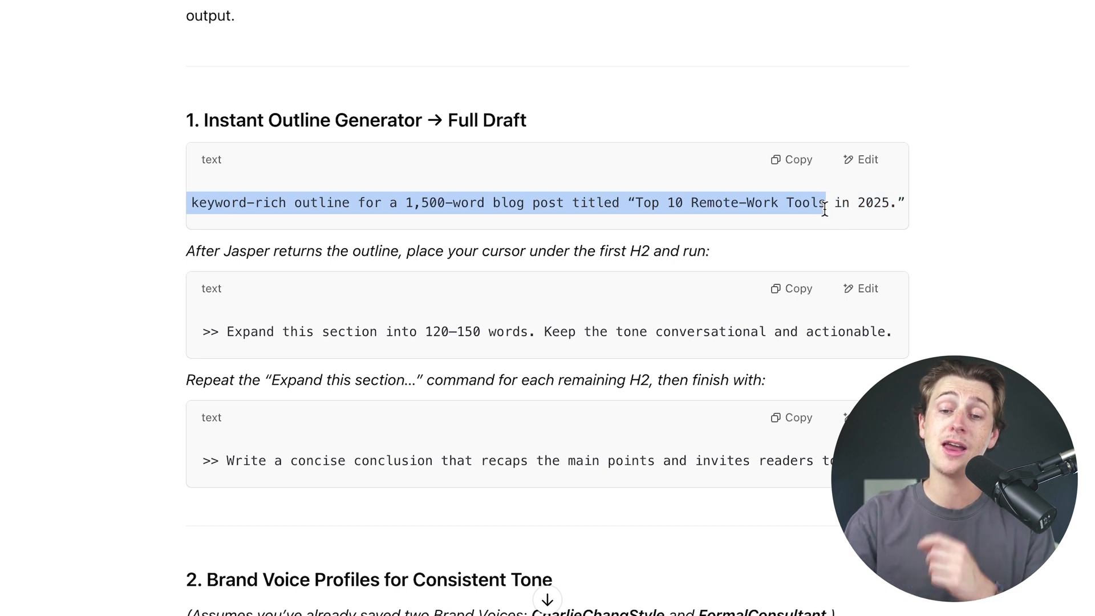
left_click_drag(820, 209, 887, 209)
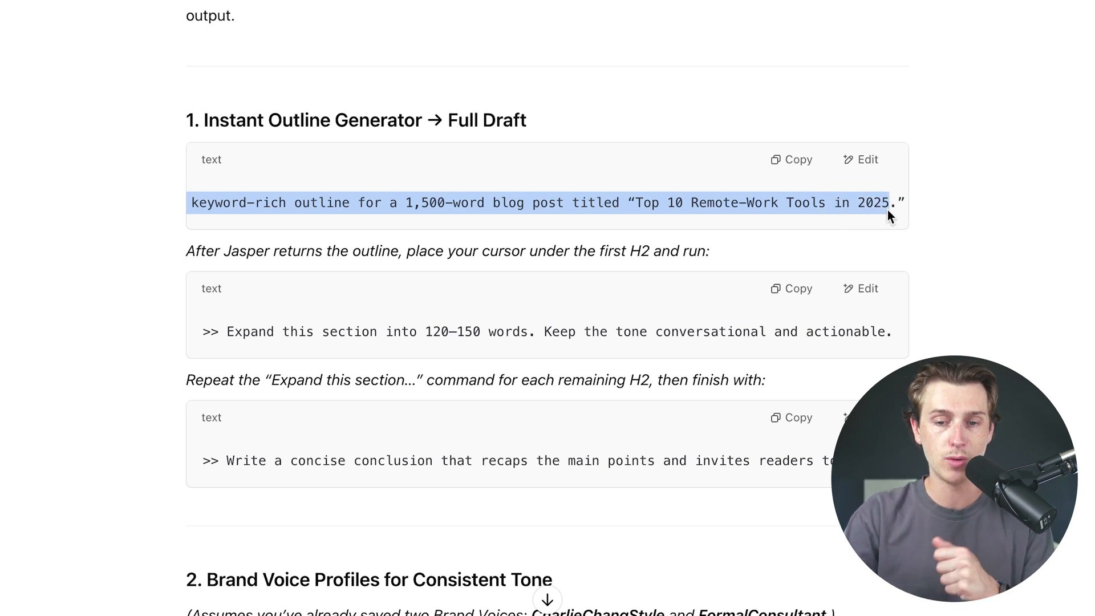
left_click(906, 222)
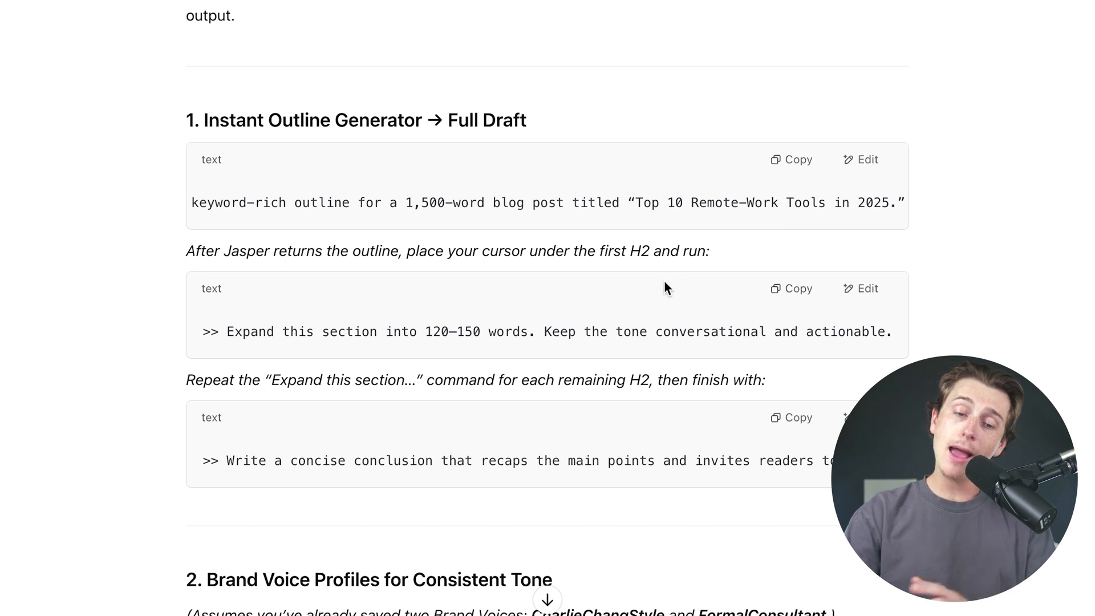
left_click(791, 288)
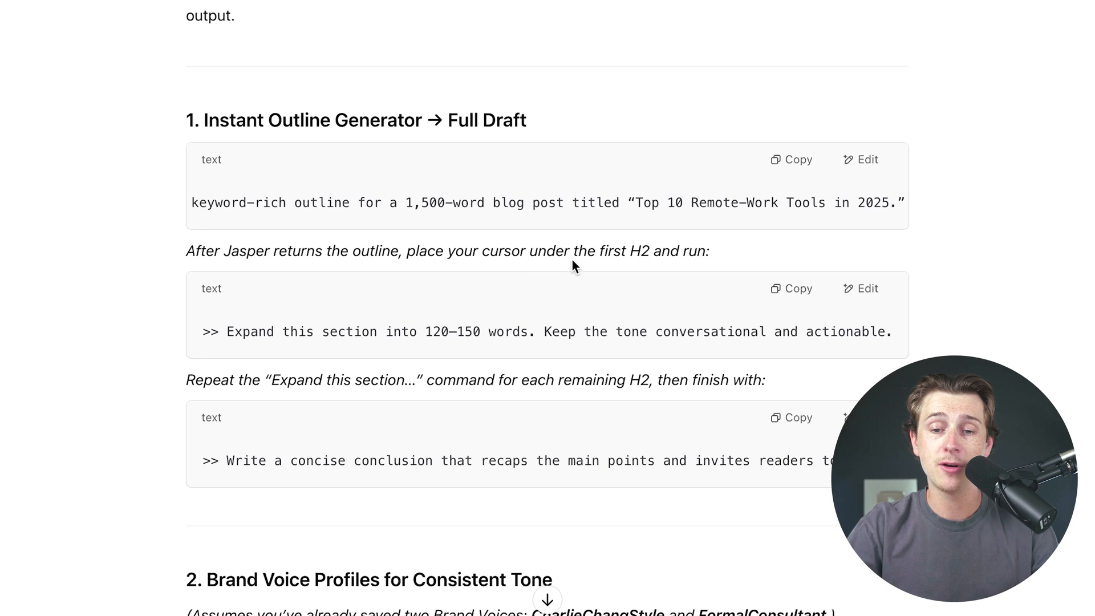
scroll(573, 266, "down", 1)
scroll(572, 266, "up", 1)
Step: Have Jasper write a full Conclusion with call to action on the line after Conclusion
key("alt+Tab")
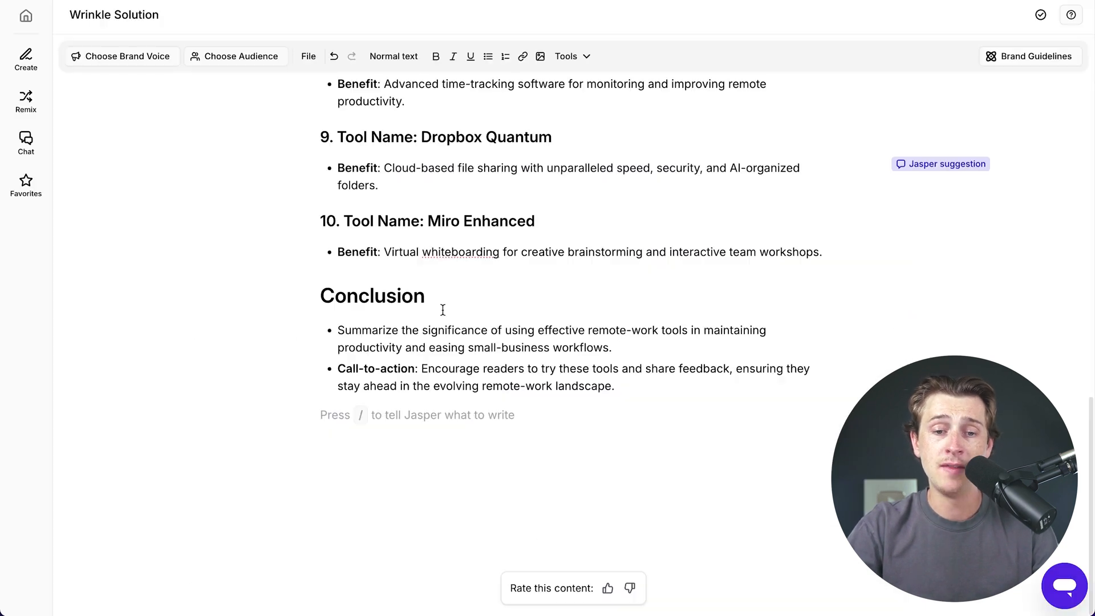
left_click(420, 419)
key("slash")
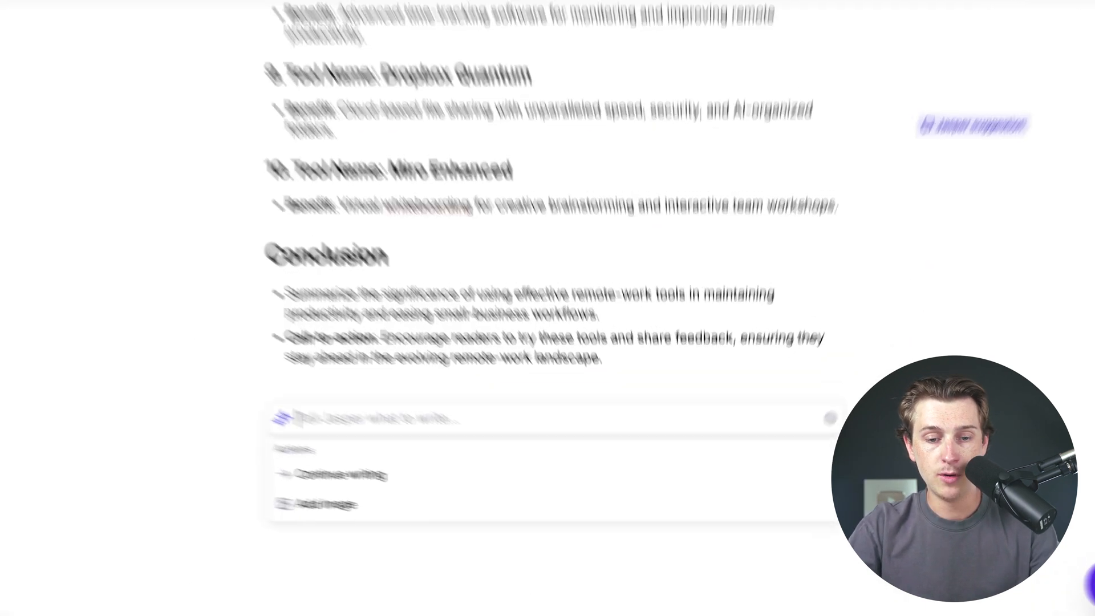
key("ctrl+v")
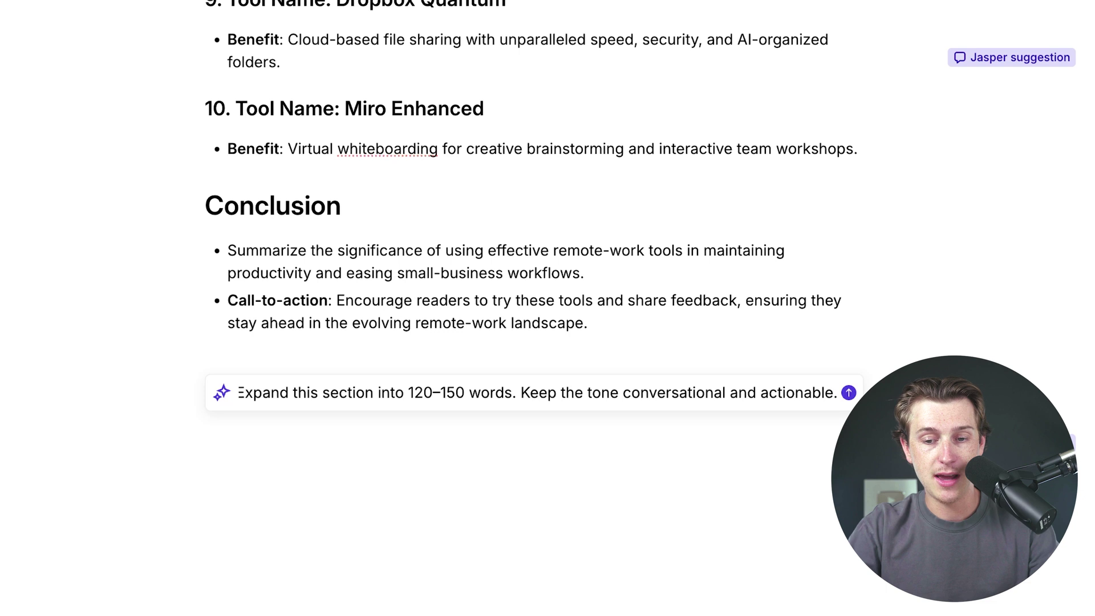
key("Return")
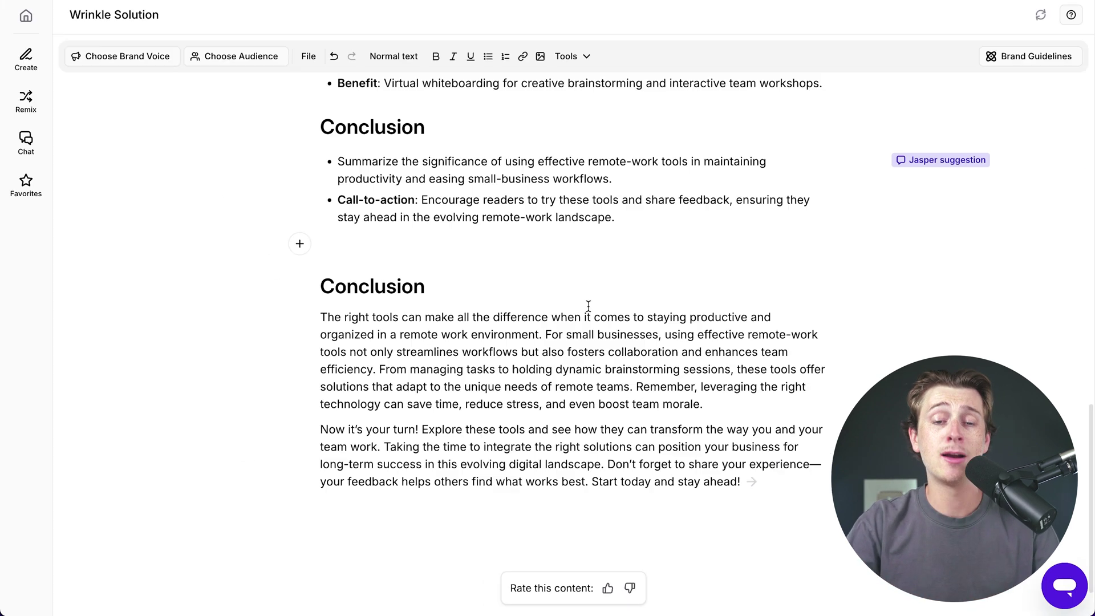
scroll(588, 306, "up", 5)
scroll(587, 306, "up", 3)
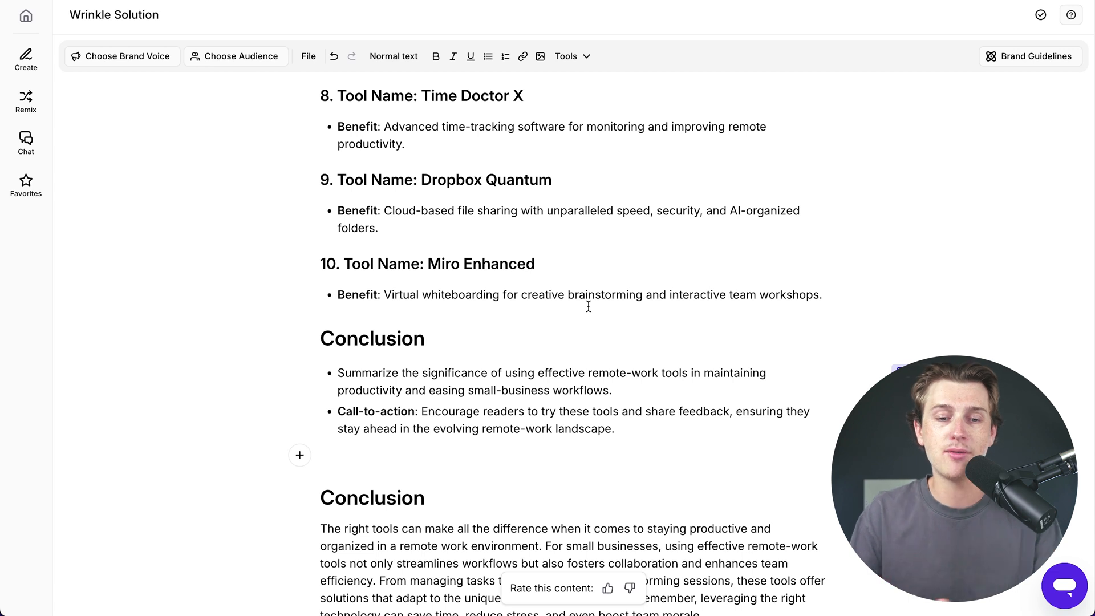
scroll(588, 307, "up", 5)
scroll(587, 307, "up", 8)
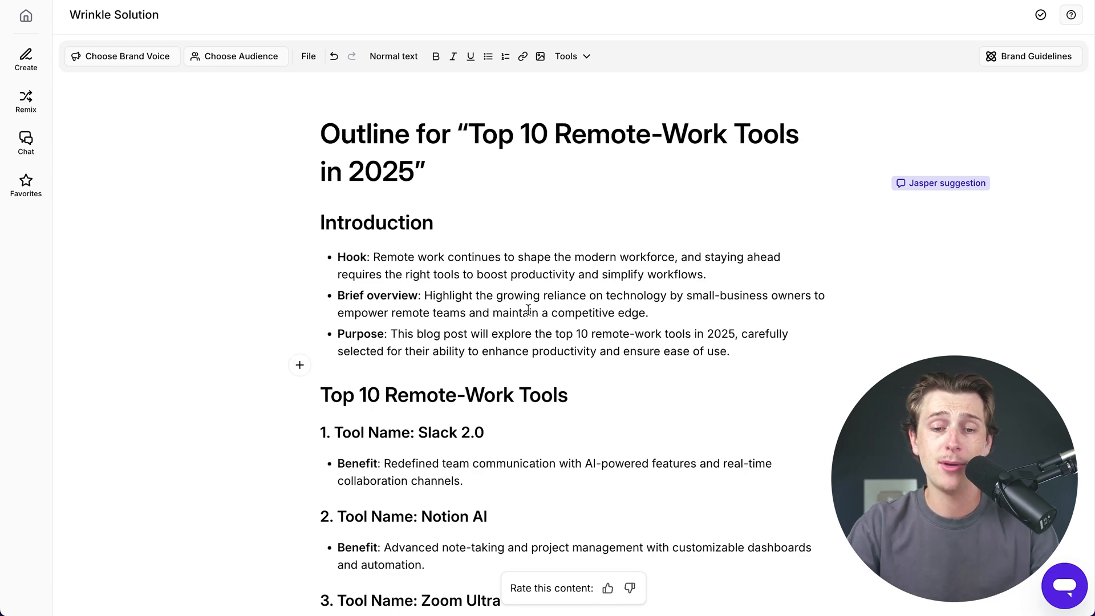
Step: Expand the Introduction into a conversational paragraph about 2025 remote-work tools
left_click(438, 222)
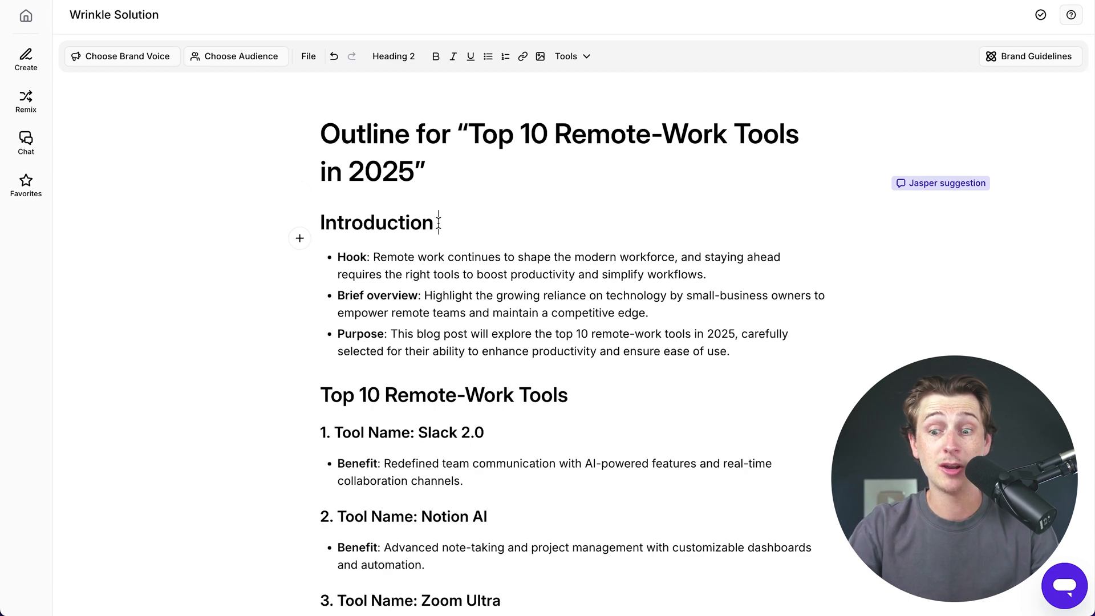
key("Return")
key("slash")
key("ctrl+v")
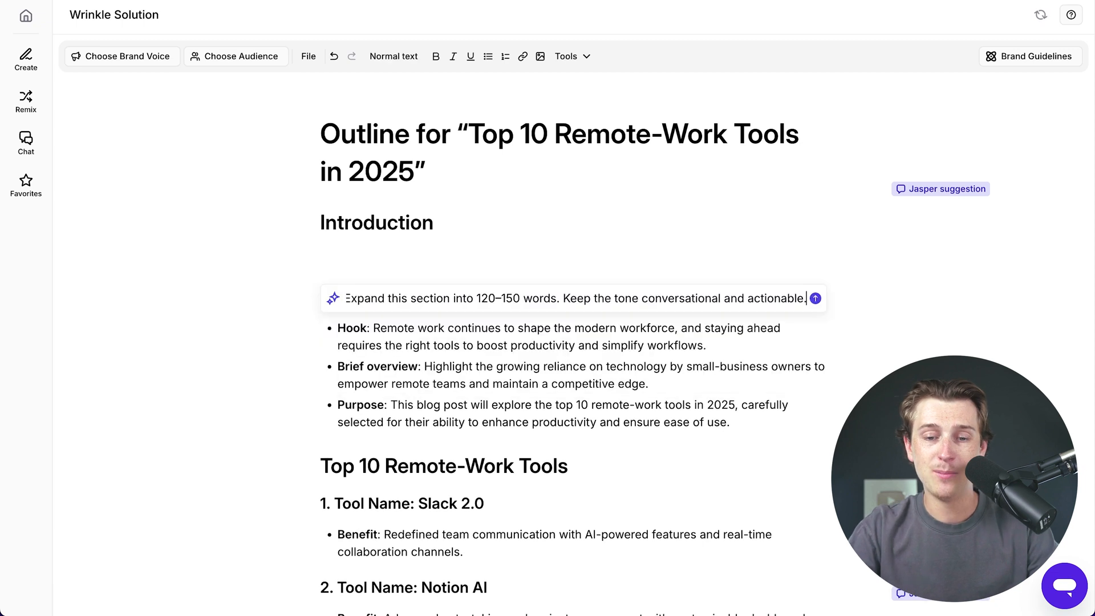
key("Return")
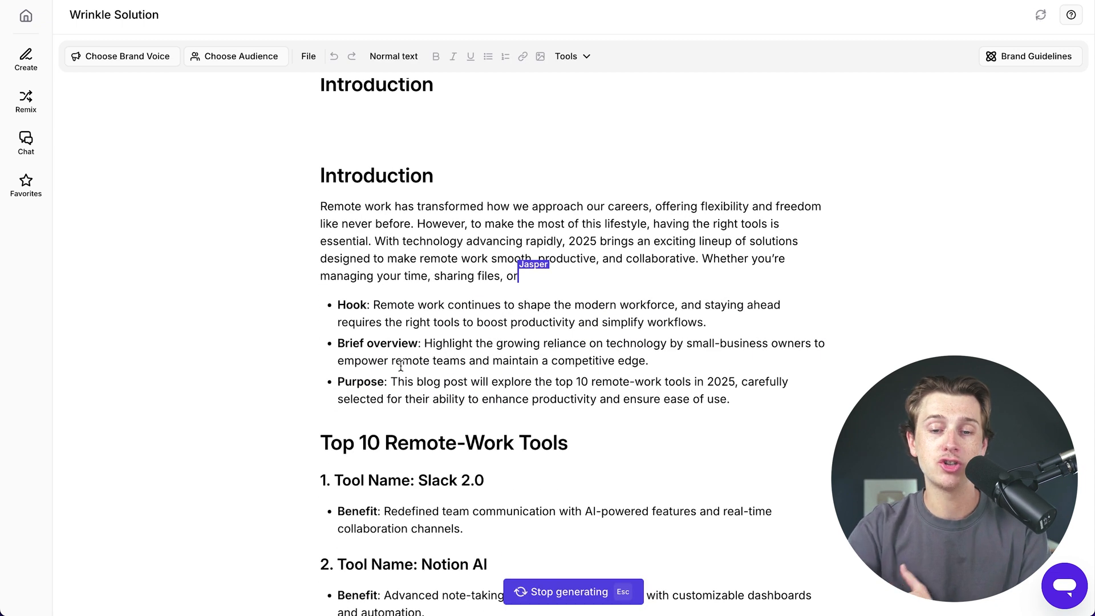
scroll(401, 366, "down", 2)
scroll(400, 366, "down", 2)
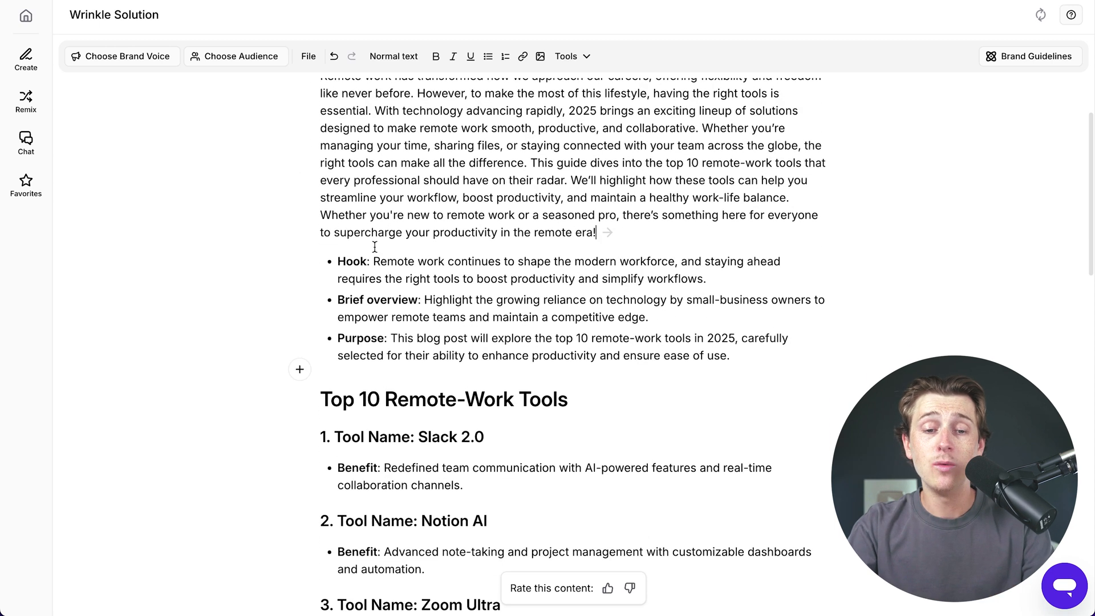
scroll(336, 380, "up", 2)
scroll(393, 326, "up", 2)
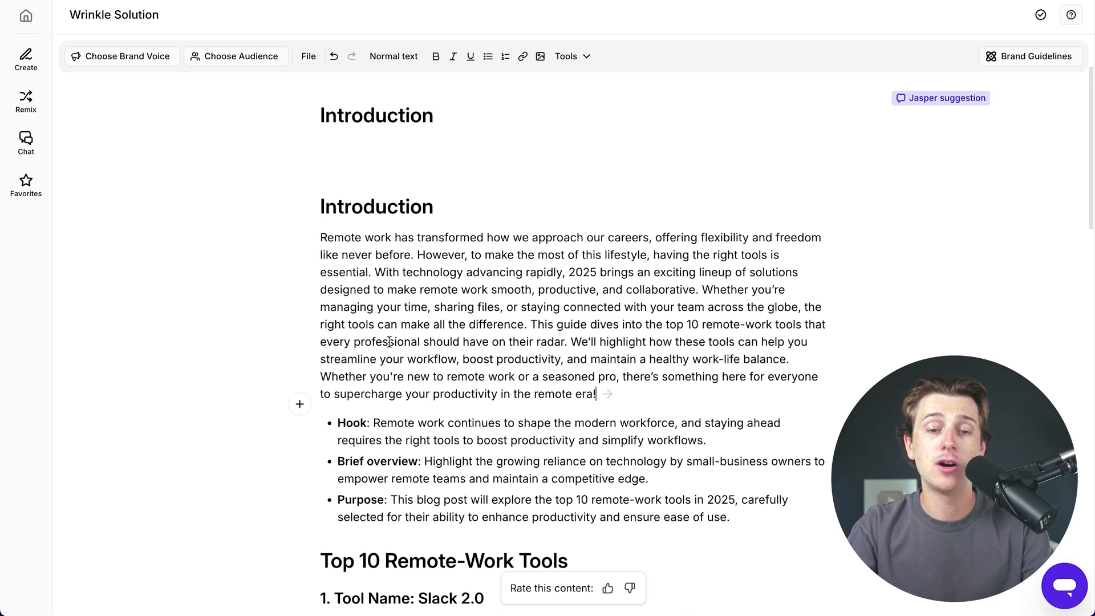
scroll(400, 332, "up", 2)
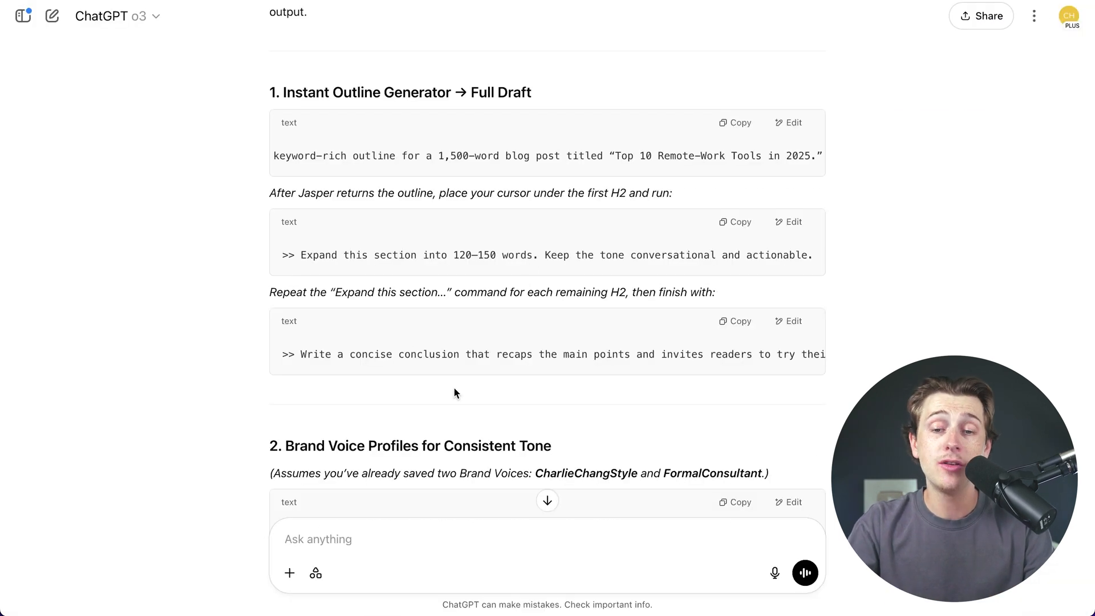
scroll(692, 324, "down", 4)
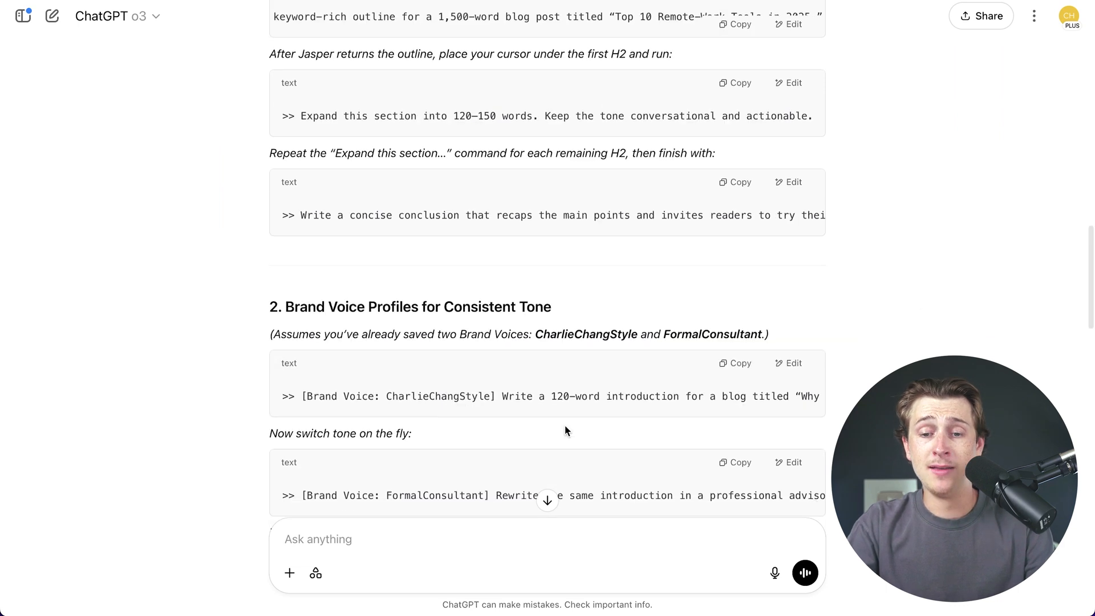
scroll(564, 425, "down", 1)
scroll(444, 320, "down", 1)
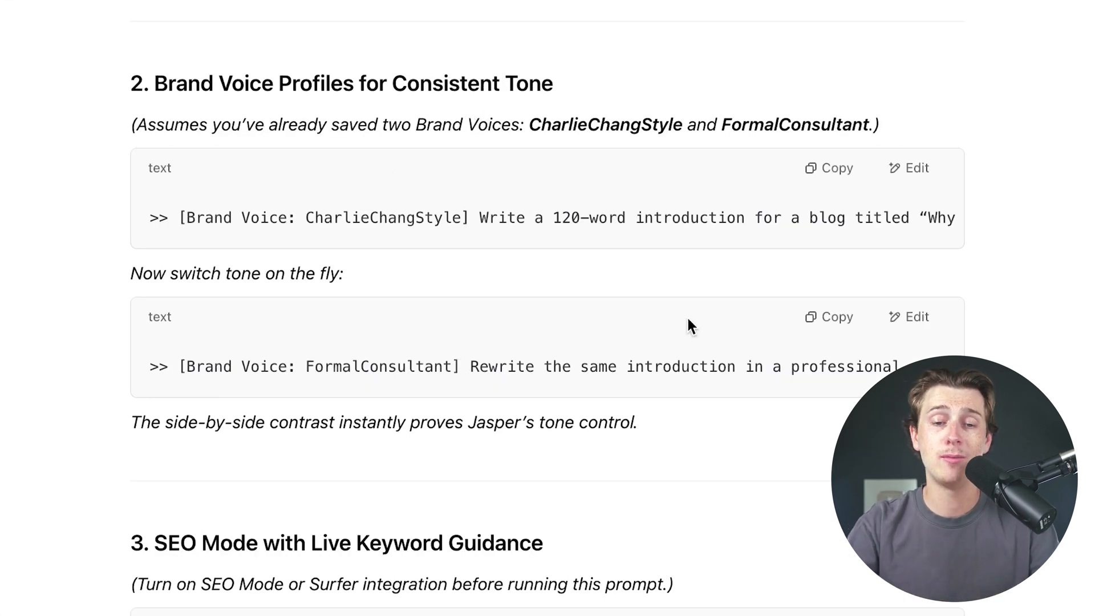
Step: Copy ChatGPT's CharlieChangStyle brand-voice prompt for a 120-word blog introduction
left_click(834, 171)
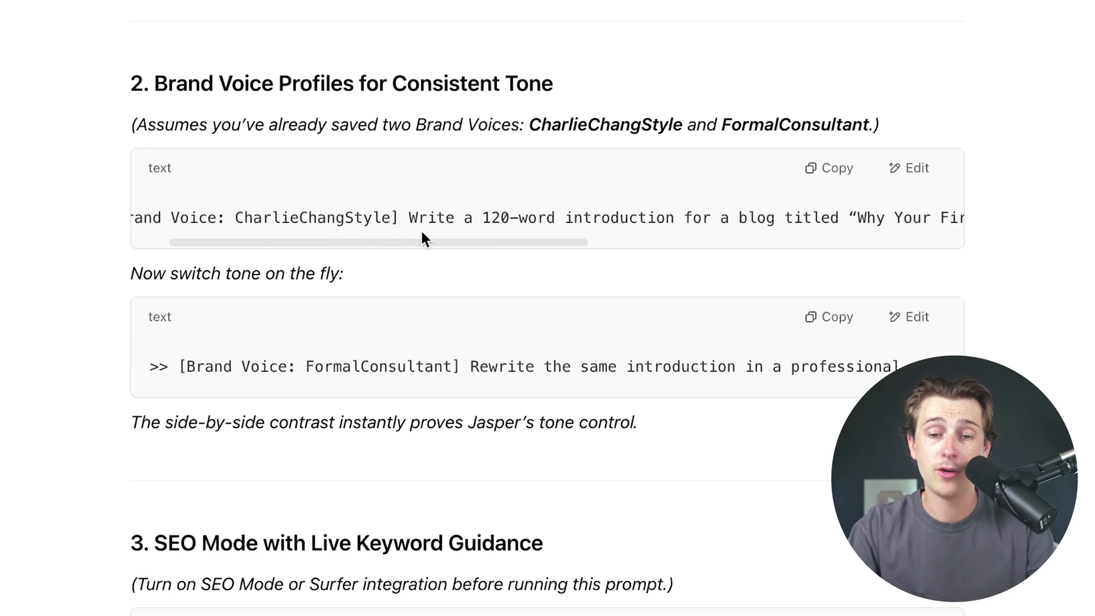
scroll(421, 231, "right", 8)
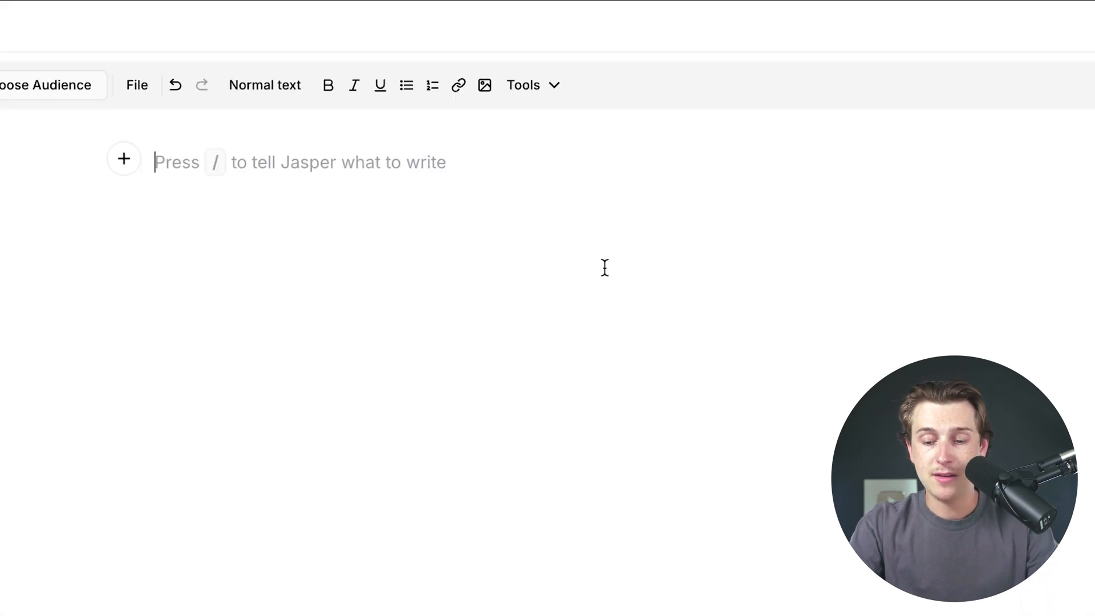
Step: Generate the introduction on why your first 100 email subscribers matter and select it
key("slash")
key("ctrl+v")
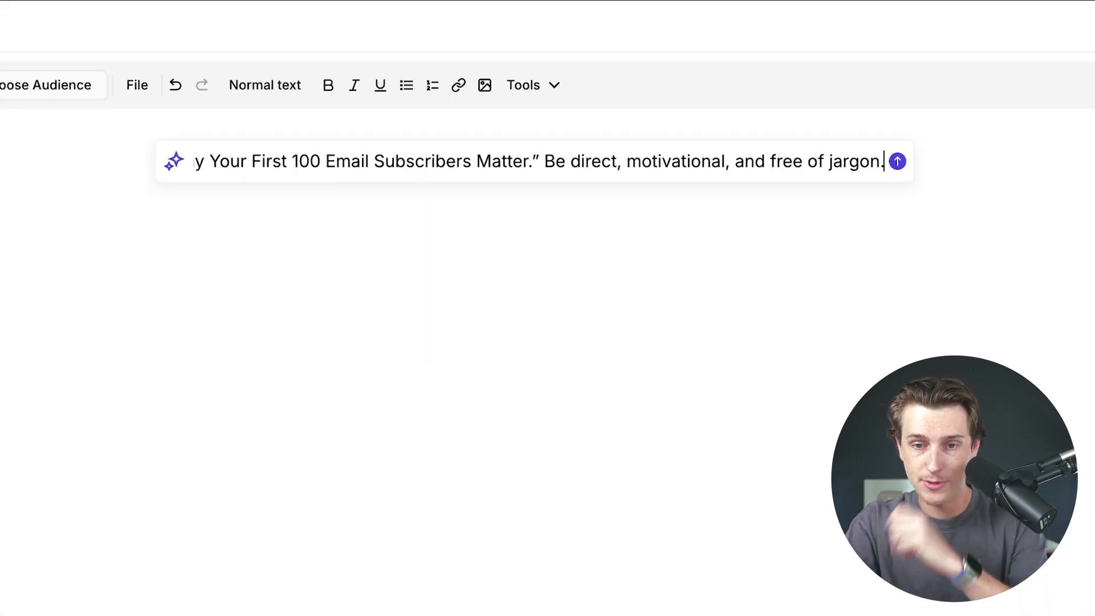
key("Return")
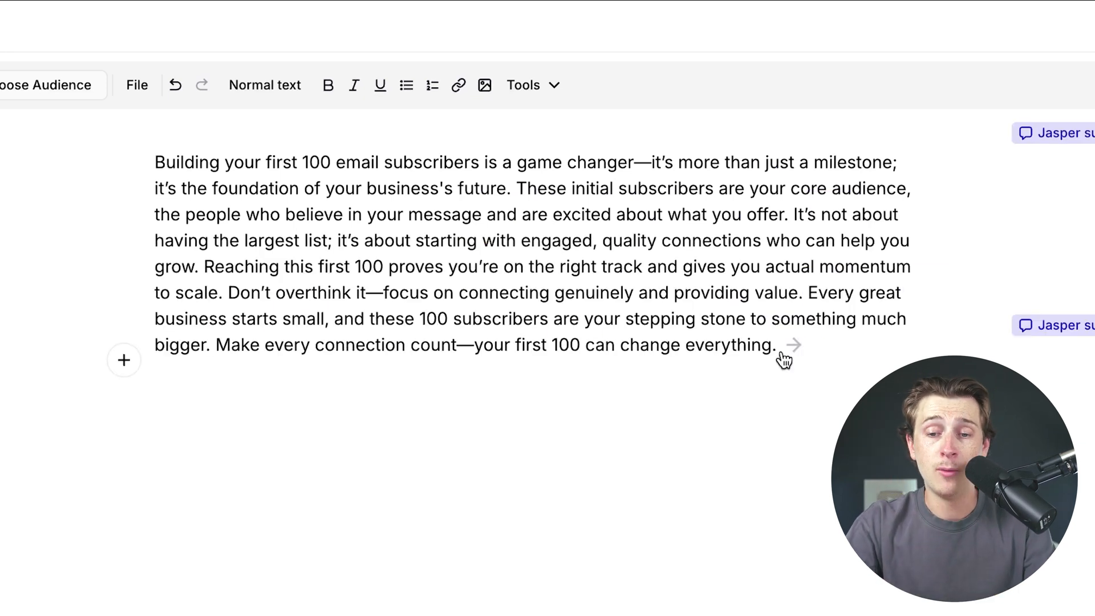
key("ctrl+a")
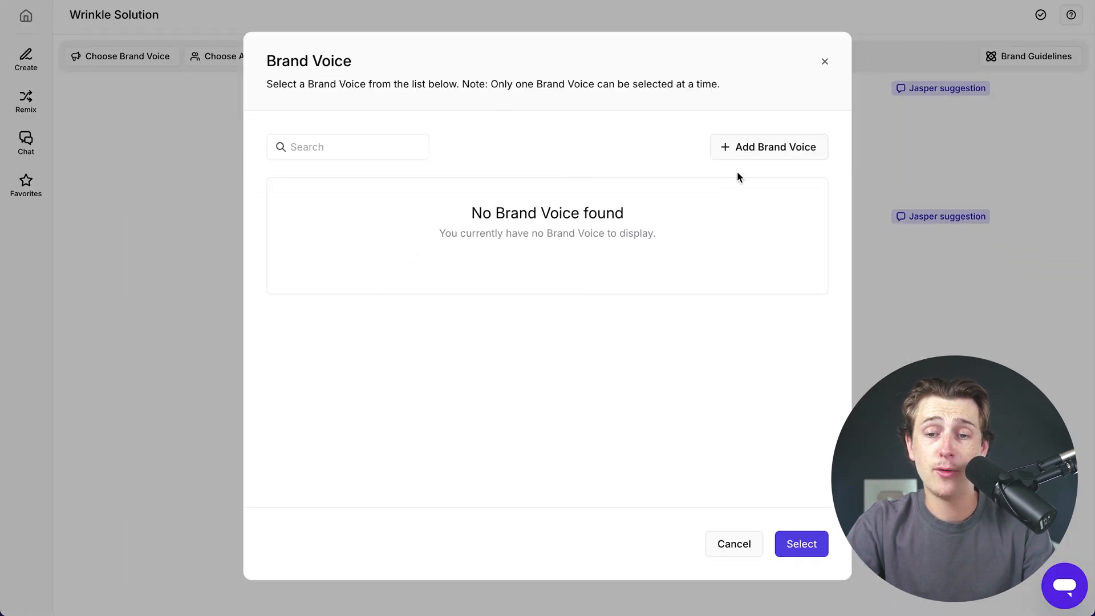
Step: View the Add Brand Voice form and close it without saving
left_click(756, 143)
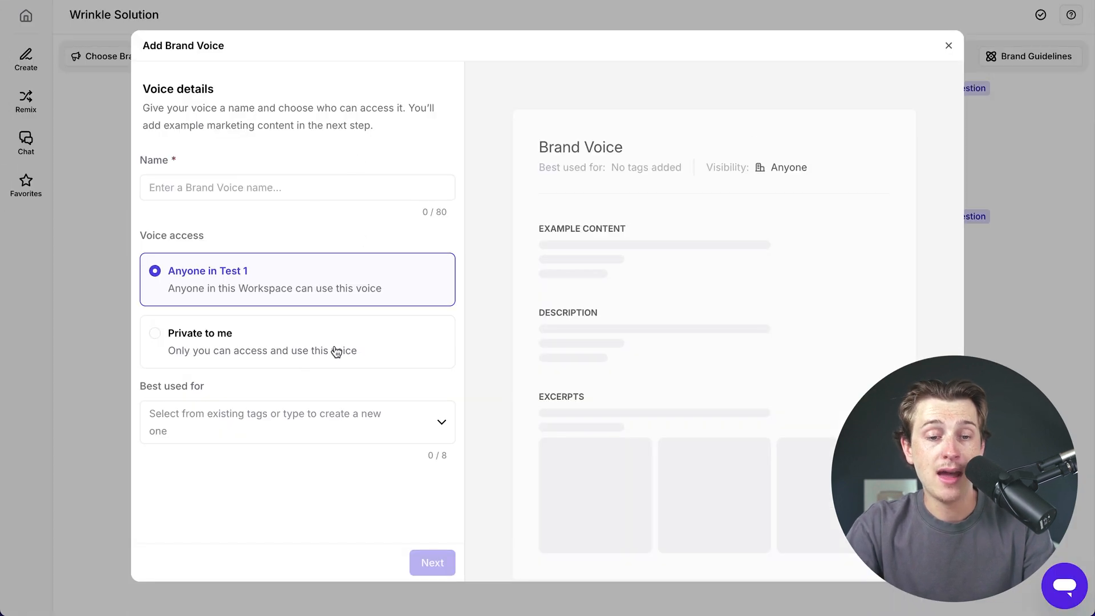
left_click(952, 46)
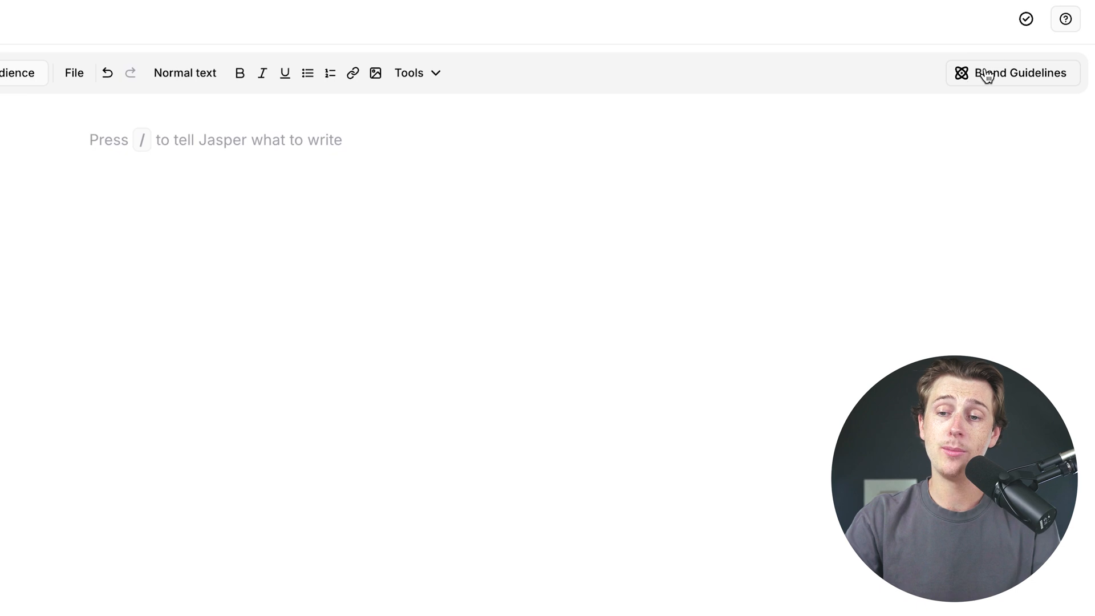
Step: Review the Brand Guidelines panel's Visual Guideline and Style Guide sections
left_click(992, 73)
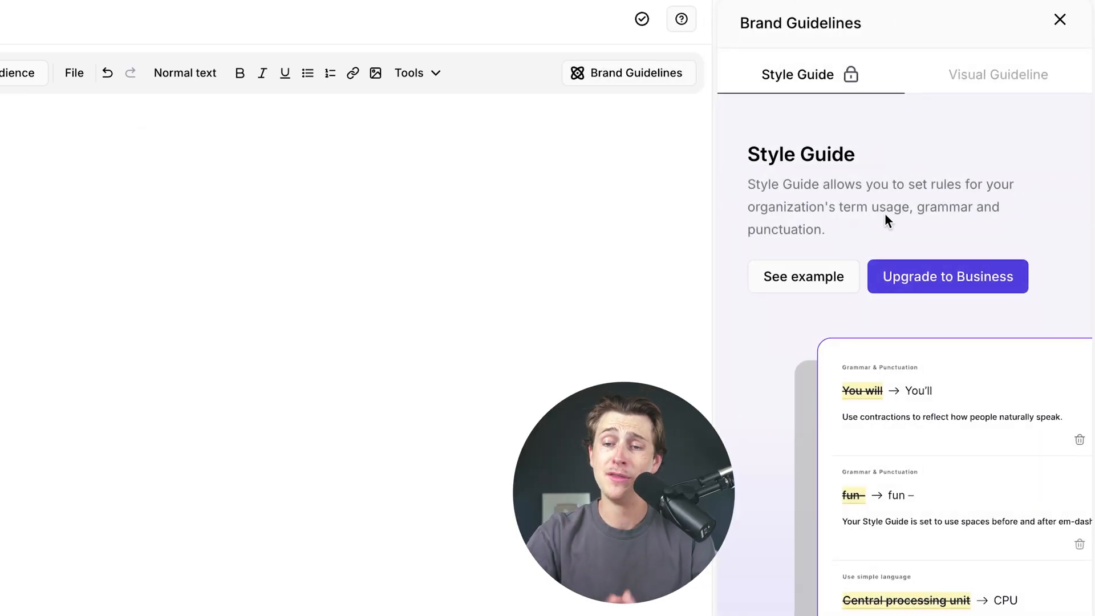
left_click(992, 74)
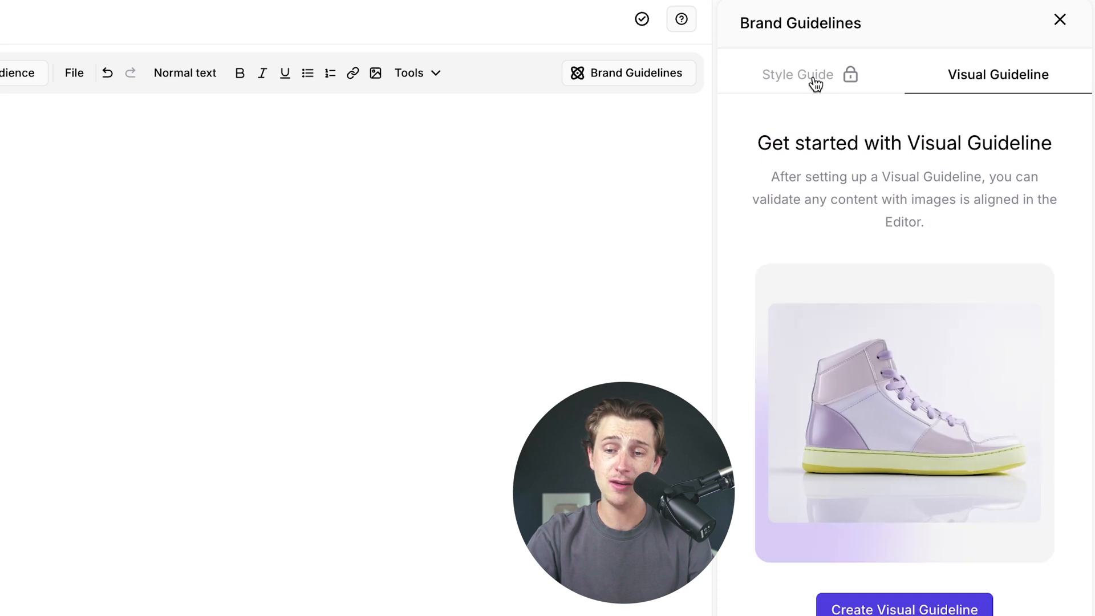
left_click(812, 74)
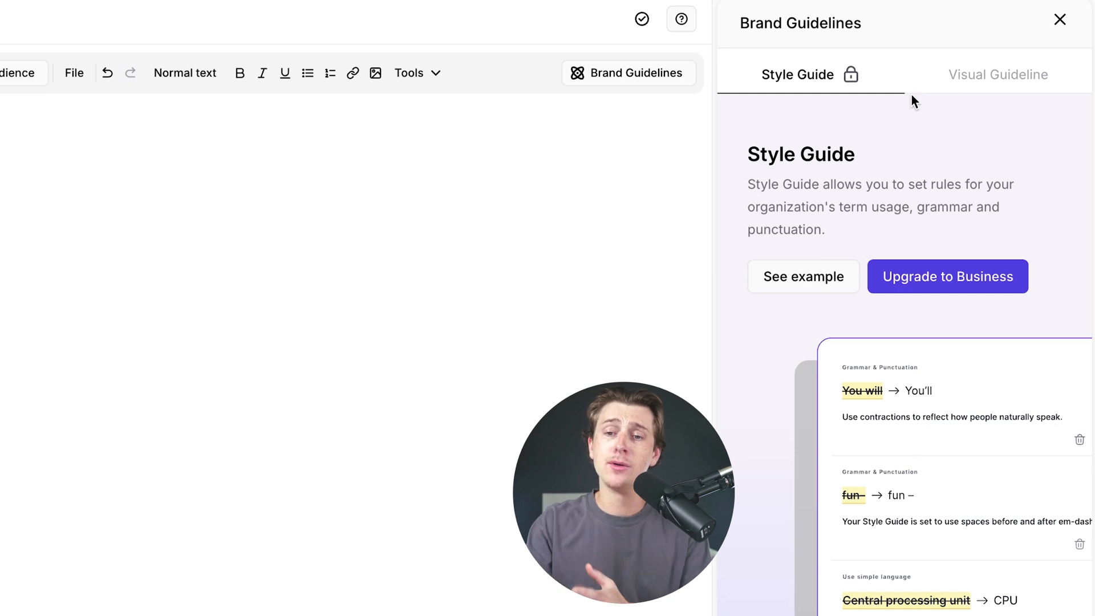
Step: Close Brand Guidelines and check the Tools list showing plagiarism check and 0-word count
left_click(1059, 20)
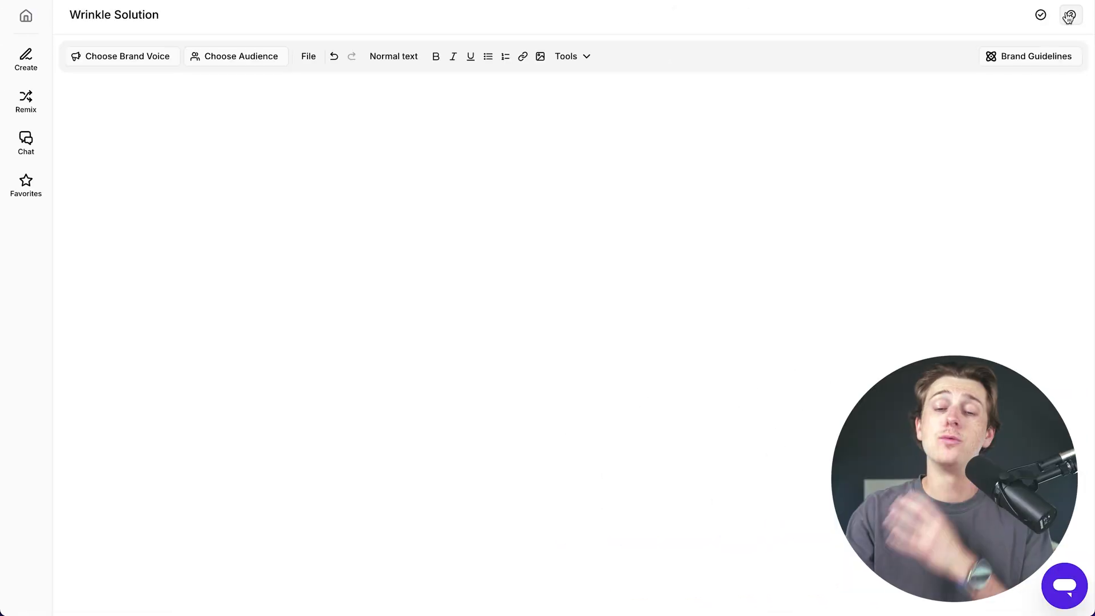
left_click(700, 96)
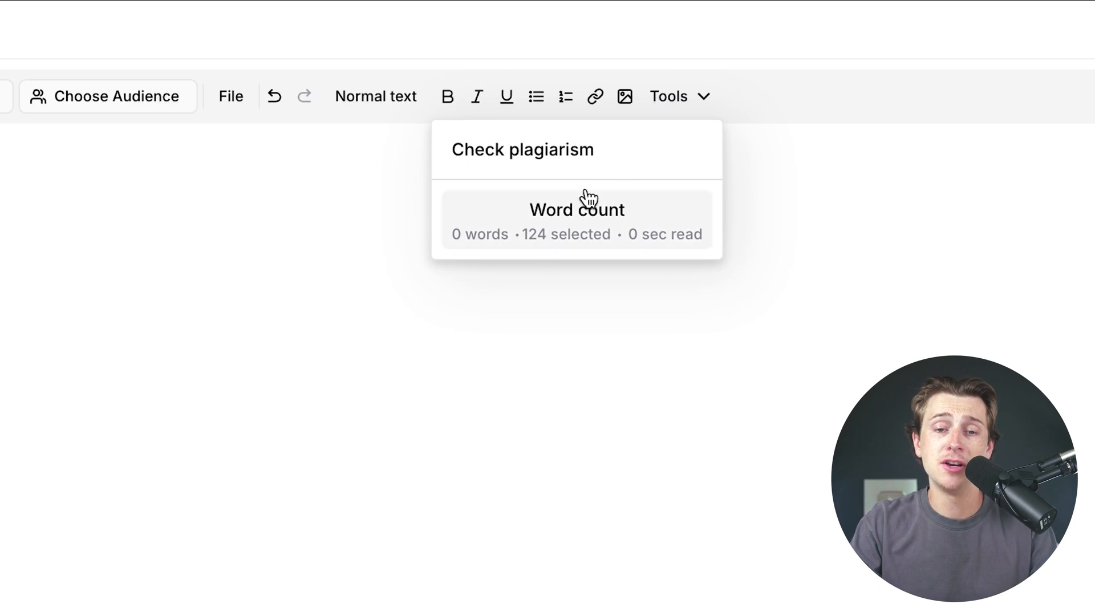
left_click(834, 139)
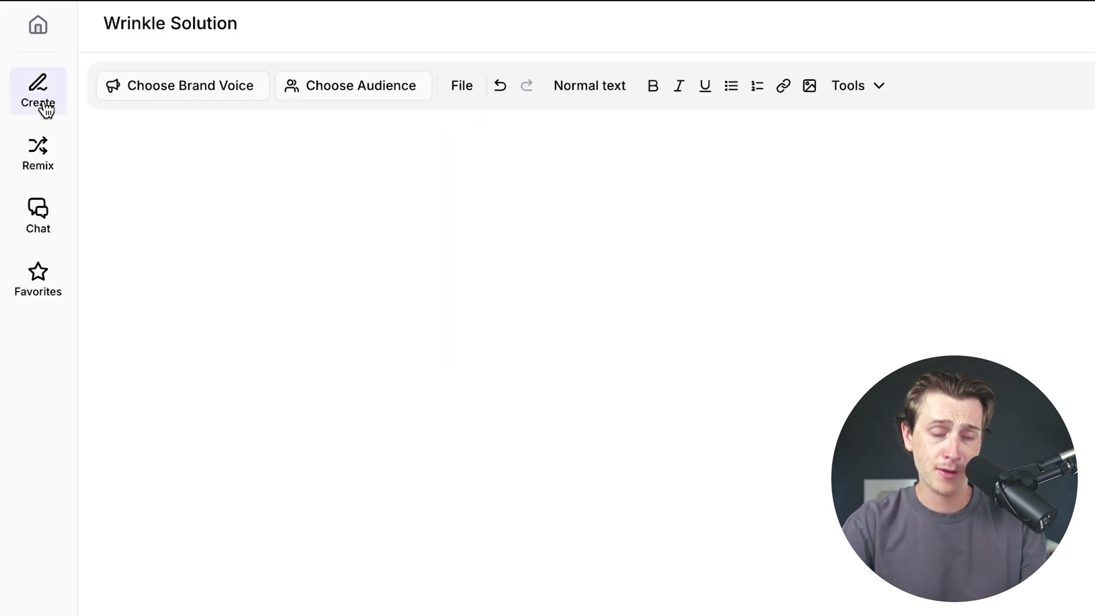
Step: Ask Jasper chat for a blog post and give 'remote work' as the topic
left_click(38, 214)
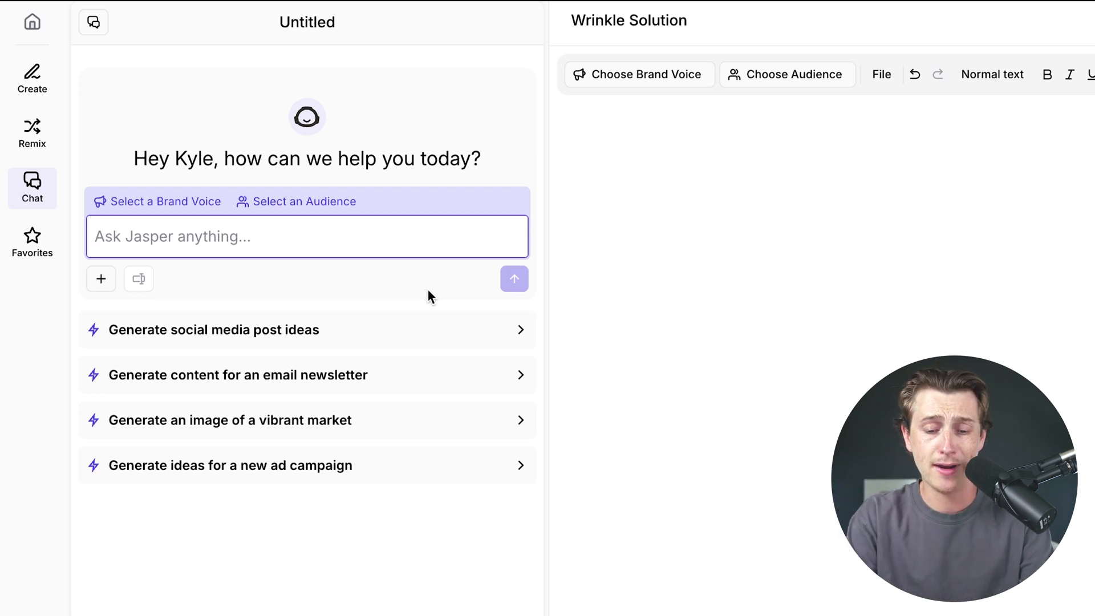
type("wrtie")
type("ost")
key("Return")
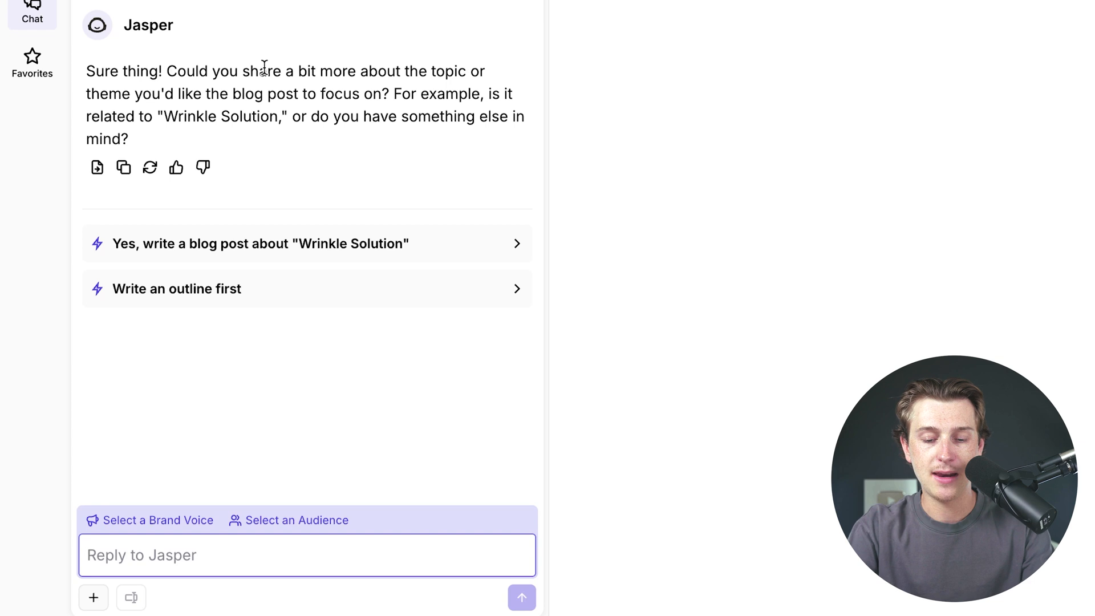
type("remotre wor")
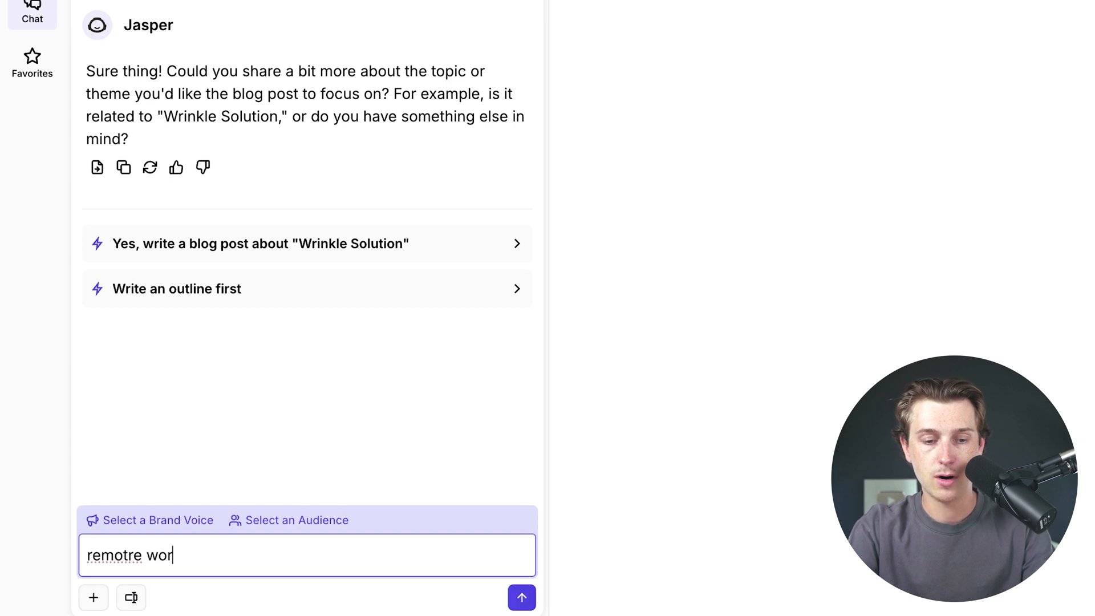
key("BackSpace")
key("BackSpace")
key("BackSpace")
type("e work")
key("Return")
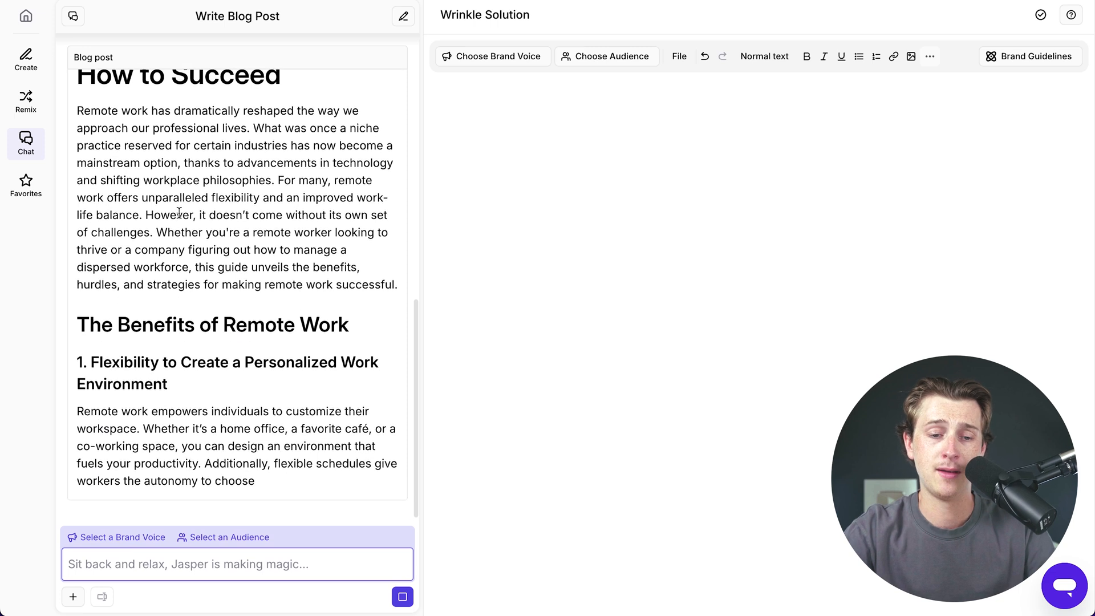
scroll(180, 216, "up", 5)
scroll(181, 216, "down", 2)
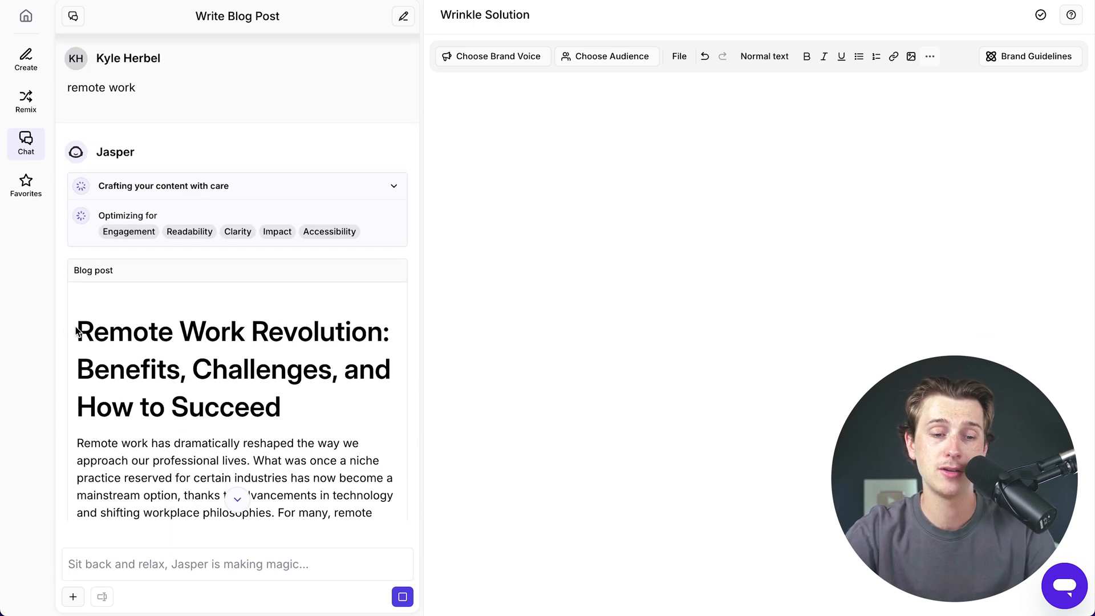
mouse_move(78, 328)
left_mouse_down()
mouse_move(196, 564)
mouse_move(248, 476)
mouse_move(340, 513)
left_mouse_up()
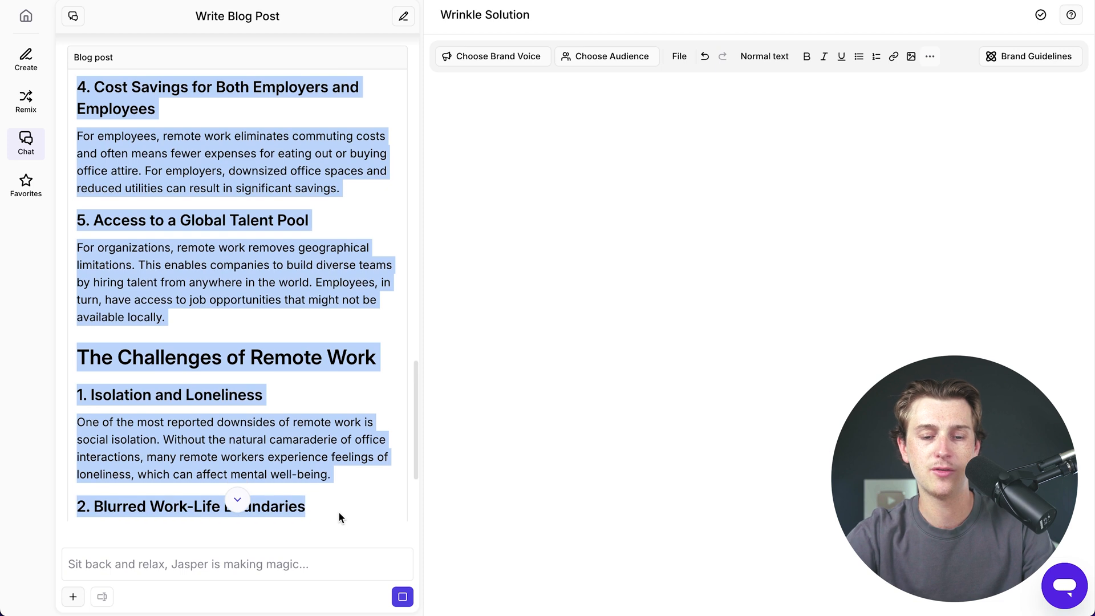
Step: Copy the chat's Remote Work Revolution blog post into the Wrinkle Solution document
key("ctrl+c")
left_click(723, 237)
key("ctrl+v")
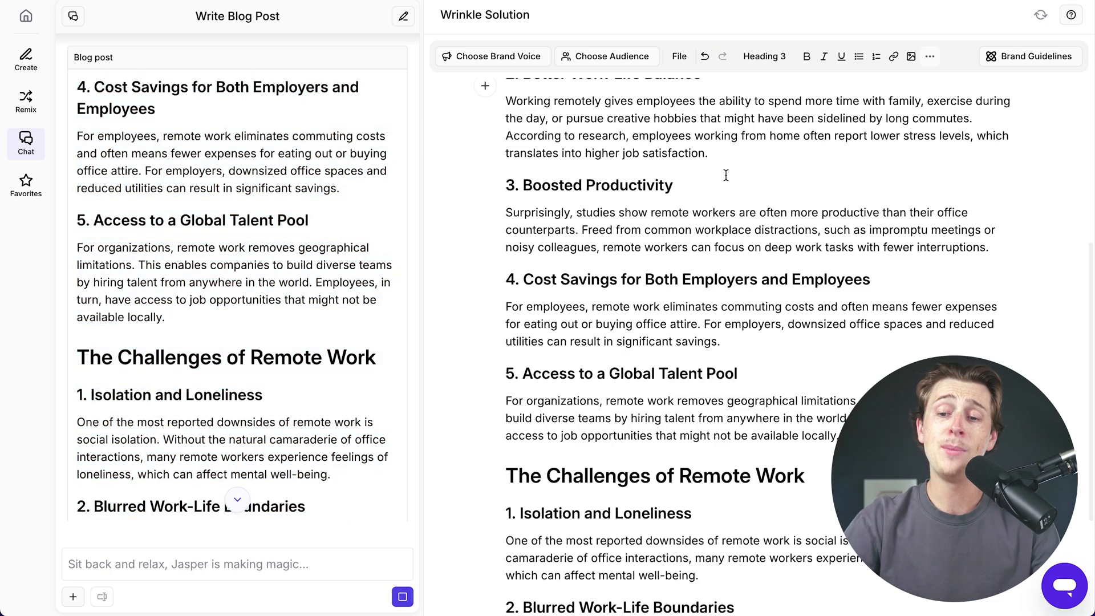
mouse_move(616, 225)
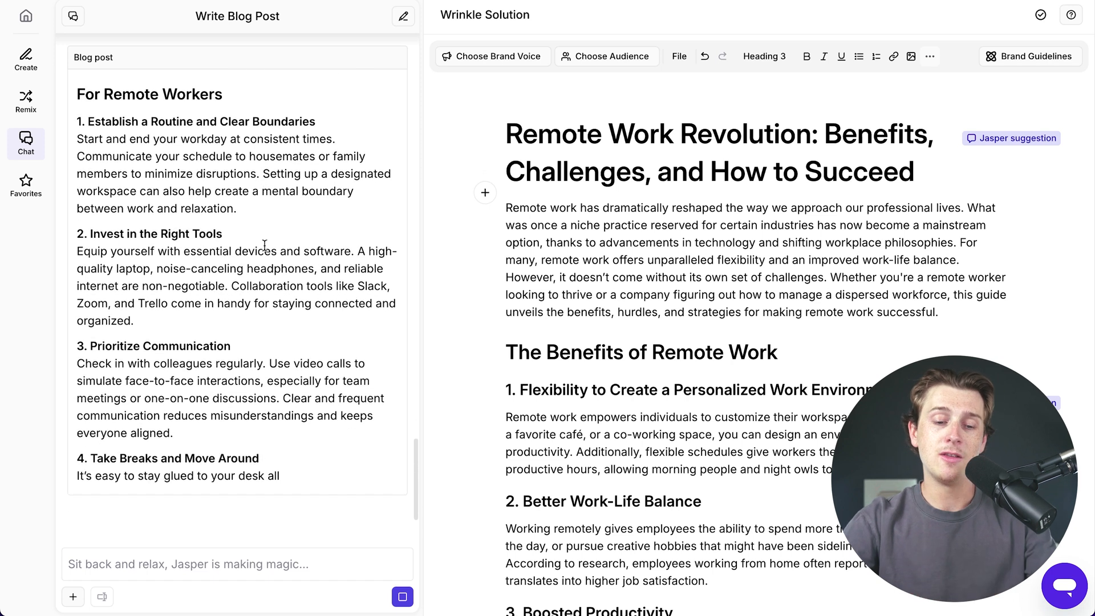
left_click(184, 565)
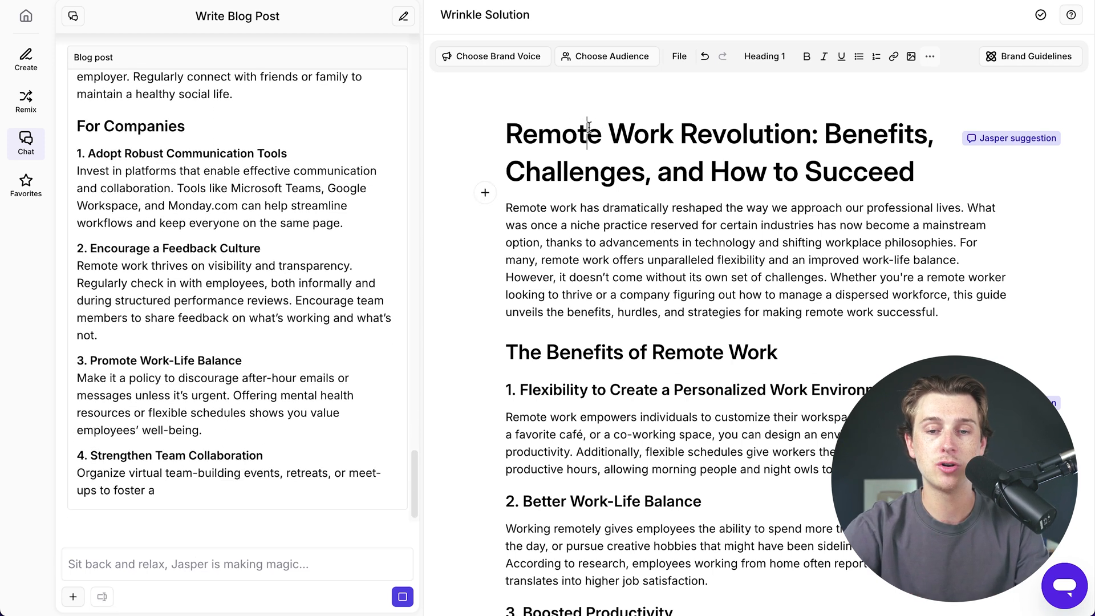
left_click_drag(506, 137, 584, 140)
key("ctrl+a")
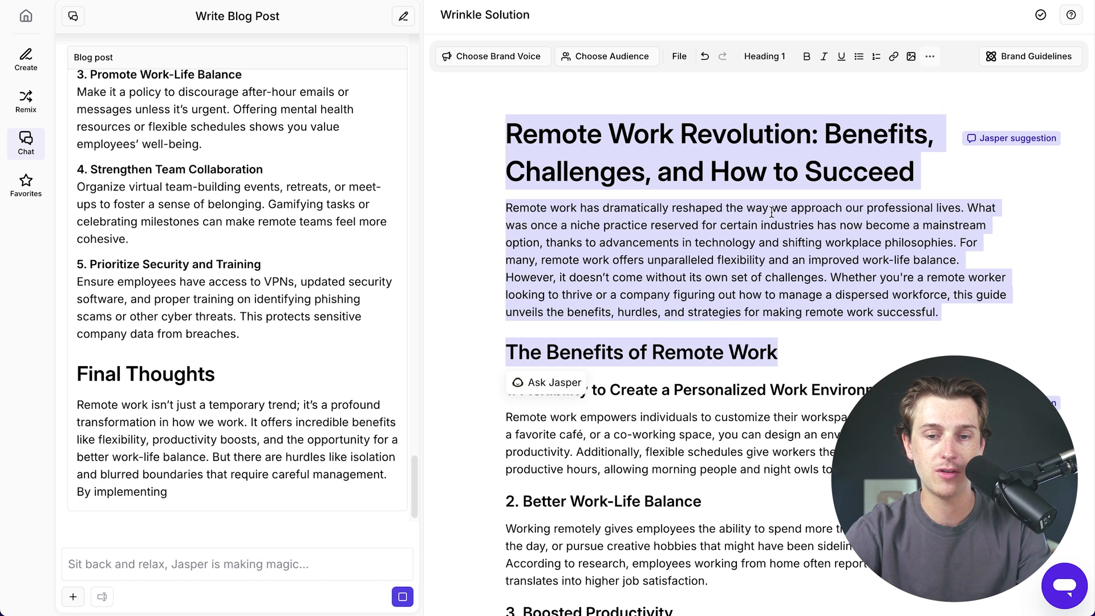
left_click(829, 93)
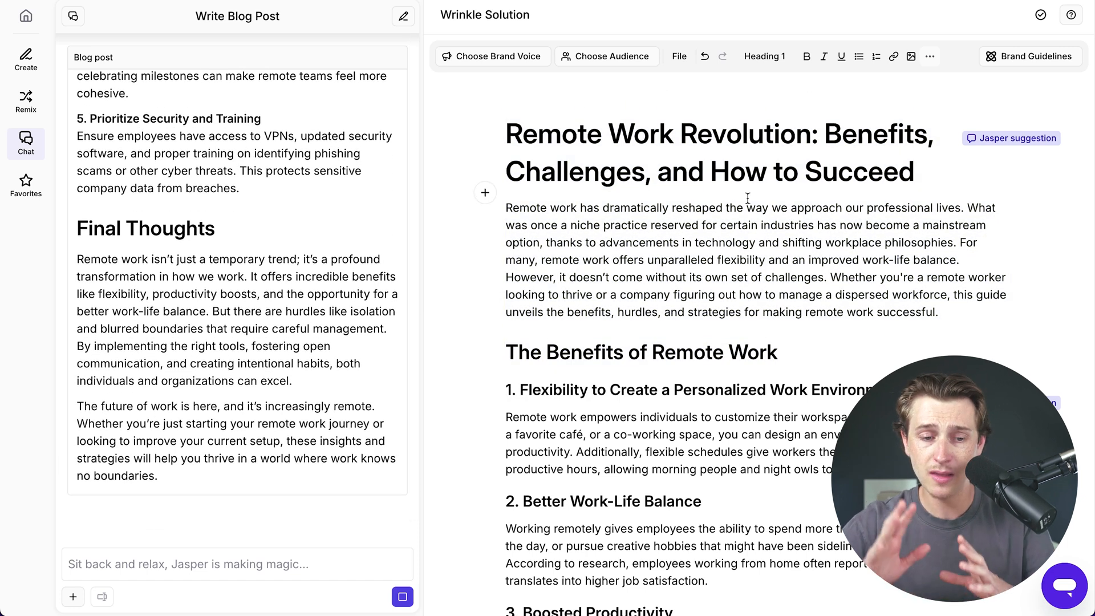